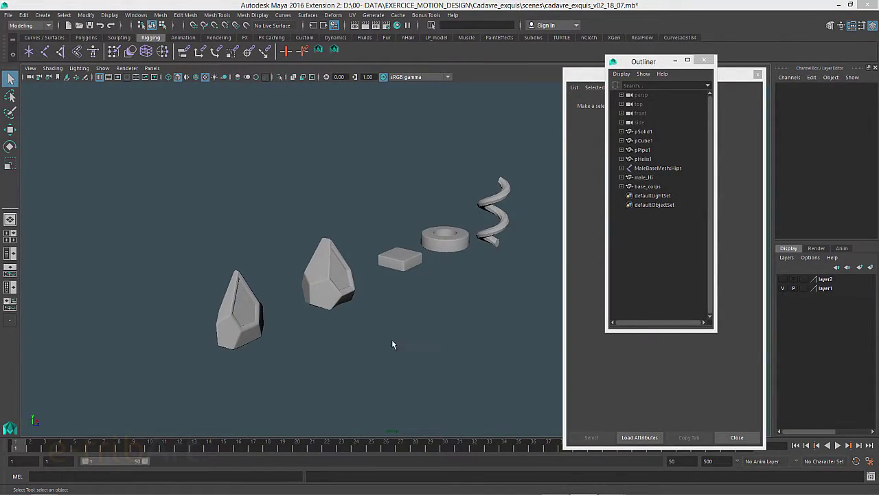
Step: Select base_corps and scale it narrower along X
{"action": "left_click", "coordinate": [318, 296]}
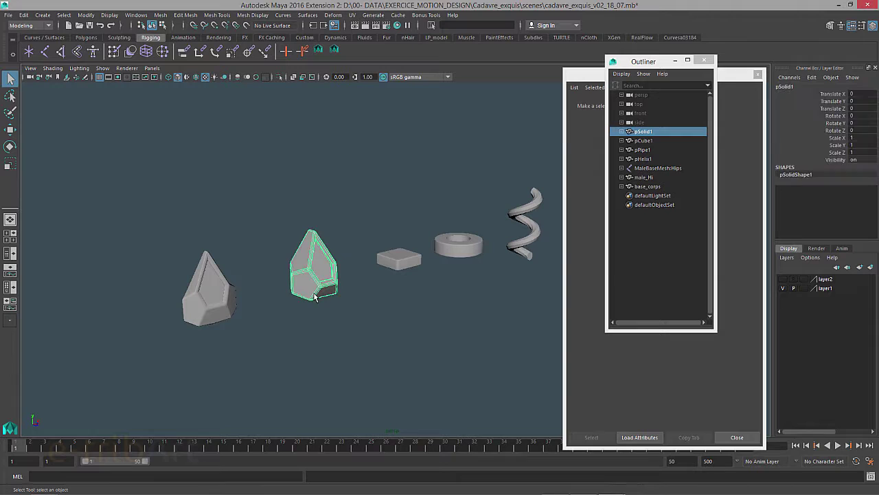
{"action": "left_click", "coordinate": [215, 318]}
{"action": "left_click_drag", "start_coordinate": [201, 307], "coordinate": [375, 320], "text": "alt"}
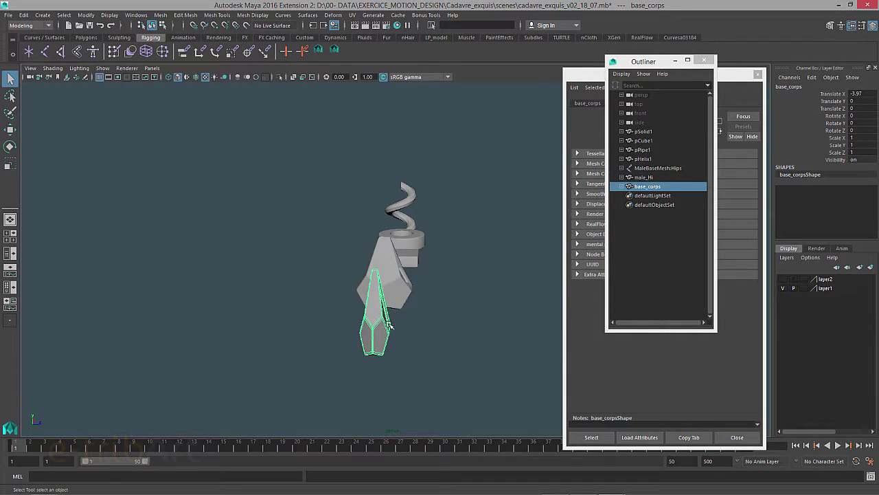
{"action": "key", "text": "r"}
{"action": "mouse_move", "coordinate": [457, 331]}
{"action": "left_mouse_down"}
{"action": "mouse_move", "coordinate": [370, 375]}
{"action": "mouse_move", "coordinate": [378, 373]}
{"action": "left_mouse_up"}
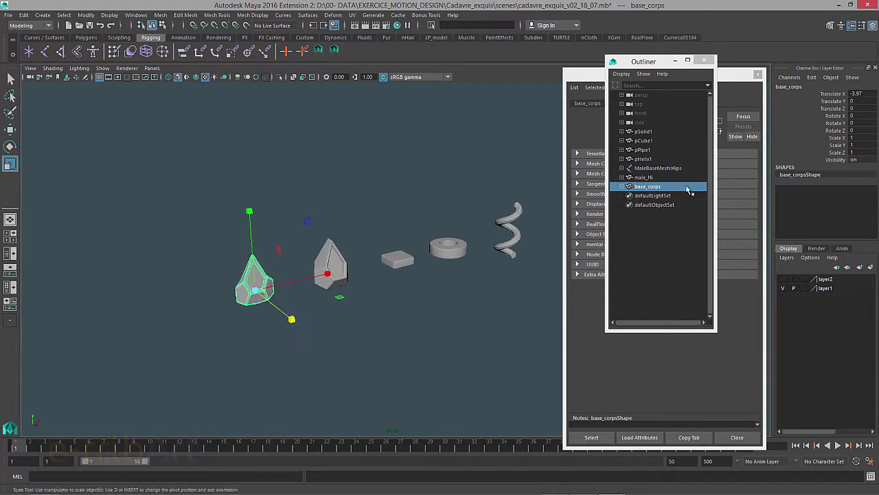
Step: Move the Outliner window aside and open the Create menu
{"action": "mouse_move", "coordinate": [654, 65]}
{"action": "left_mouse_down"}
{"action": "mouse_move", "coordinate": [676, 68]}
{"action": "mouse_move", "coordinate": [653, 72]}
{"action": "left_mouse_up"}
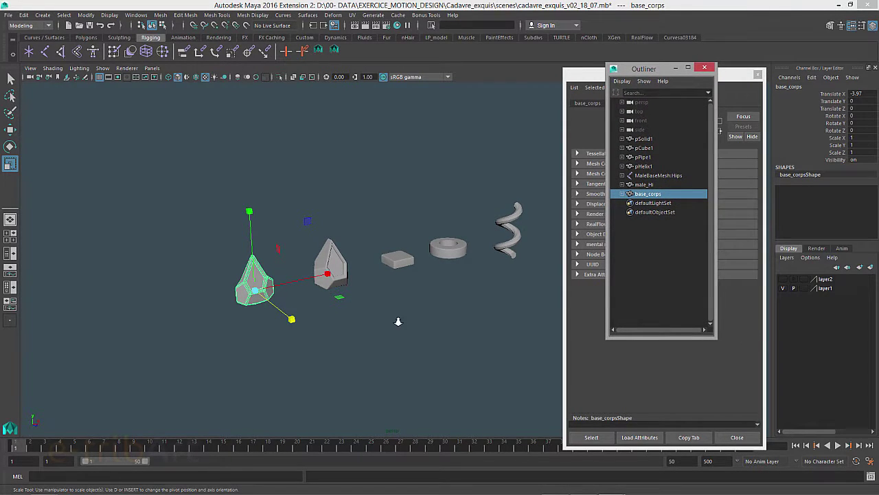
{"action": "left_click_drag", "start_coordinate": [398, 320], "coordinate": [387, 330], "text": "alt"}
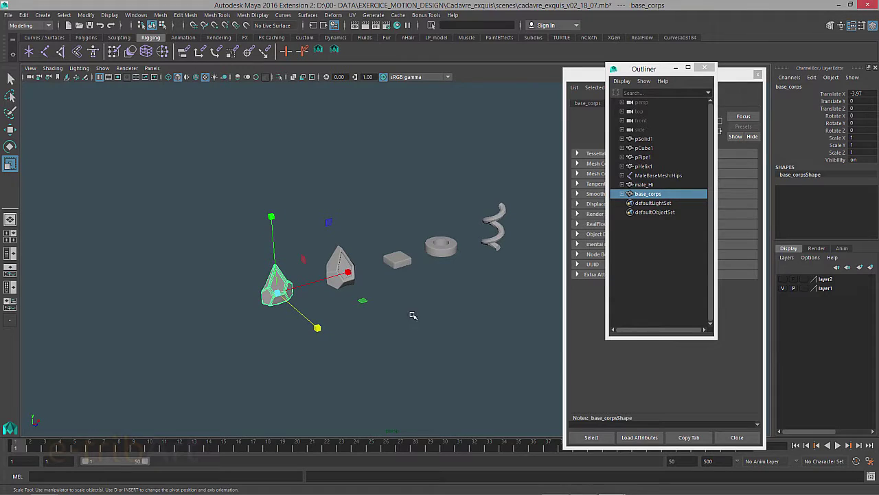
{"action": "left_click", "coordinate": [42, 15]}
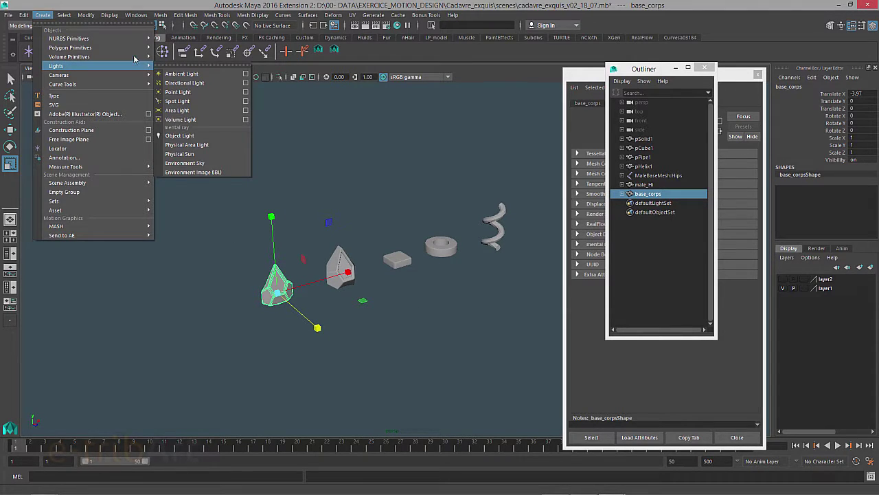
{"action": "mouse_move", "coordinate": [56, 226]}
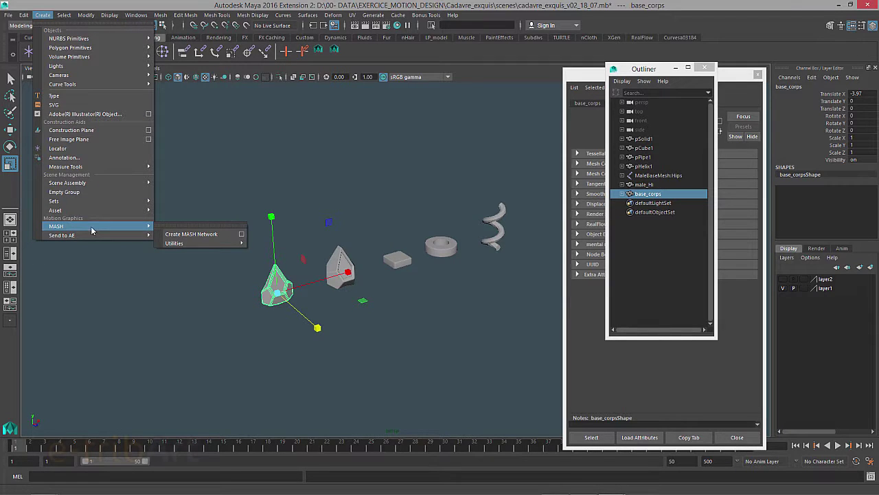
Step: Create a MASH network from base_corps using the Create MASH Network options
{"action": "left_click", "coordinate": [241, 234]}
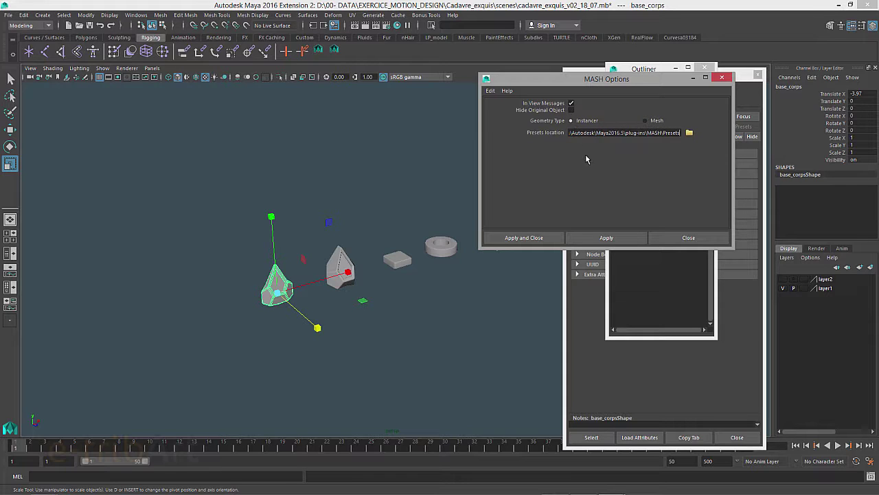
{"action": "left_click", "coordinate": [533, 240]}
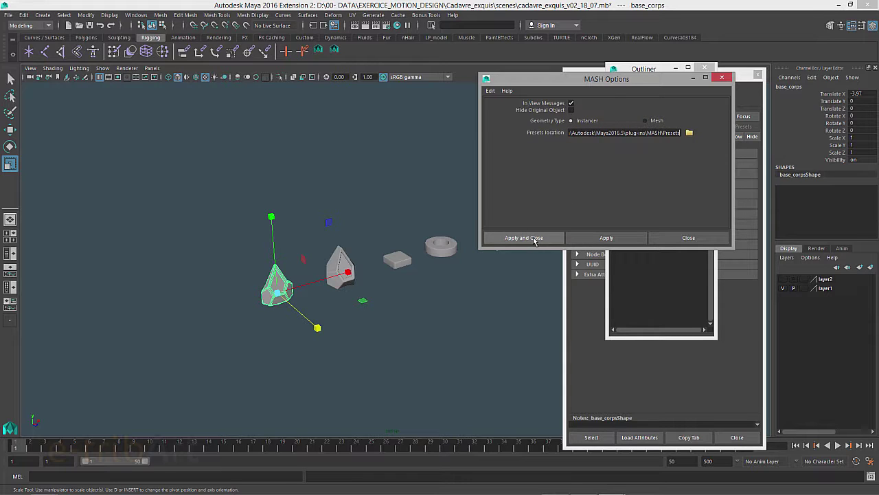
{"action": "left_click", "coordinate": [533, 239]}
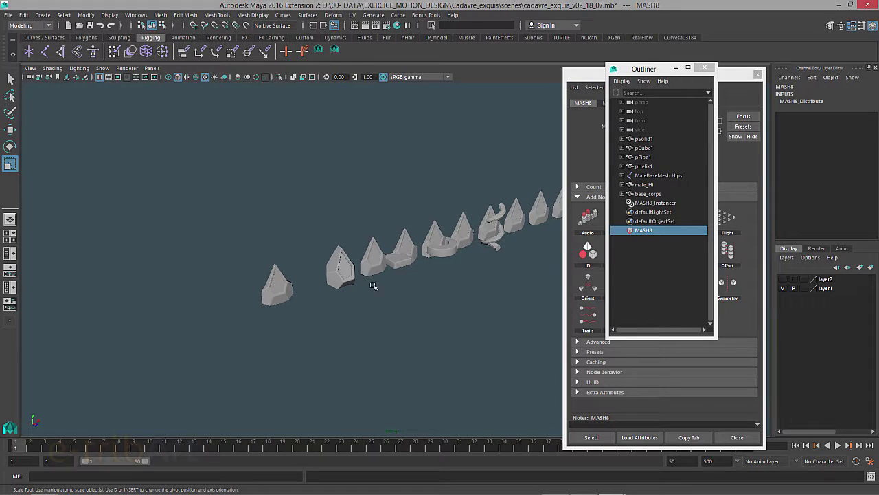
{"action": "left_click", "coordinate": [676, 68]}
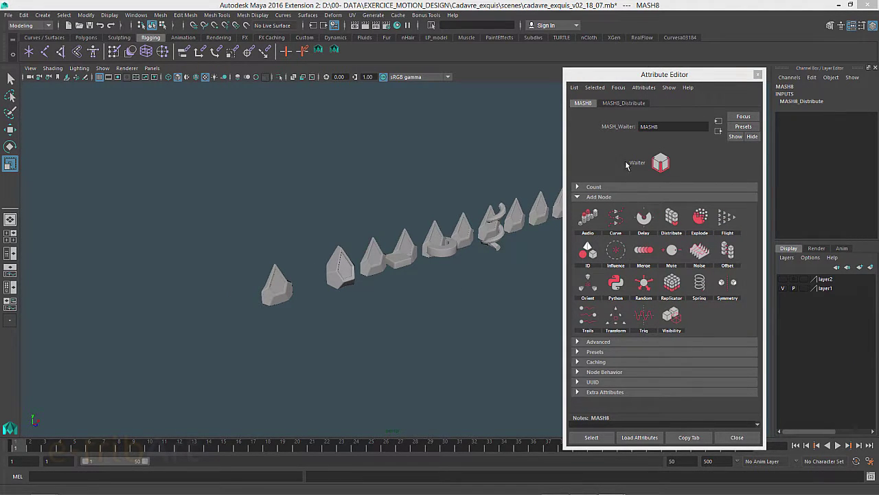
Step: Set MASH8_Distribute's Distribution Type to Radial, then to Mesh, and deselect
{"action": "left_click", "coordinate": [619, 104]}
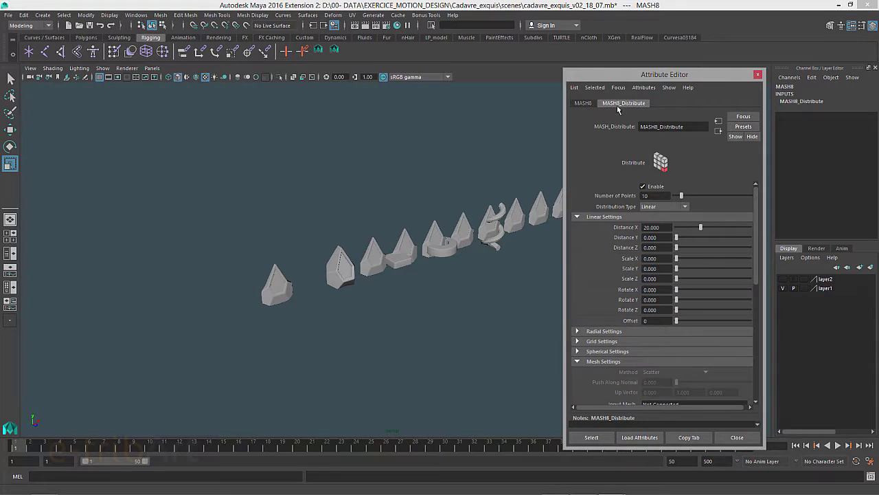
{"action": "left_click", "coordinate": [661, 206]}
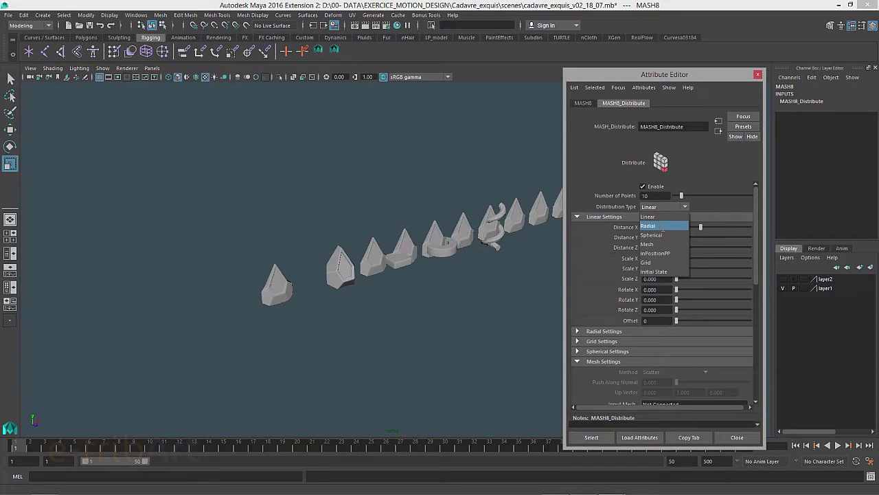
{"action": "left_click", "coordinate": [663, 226]}
{"action": "left_click", "coordinate": [654, 207]}
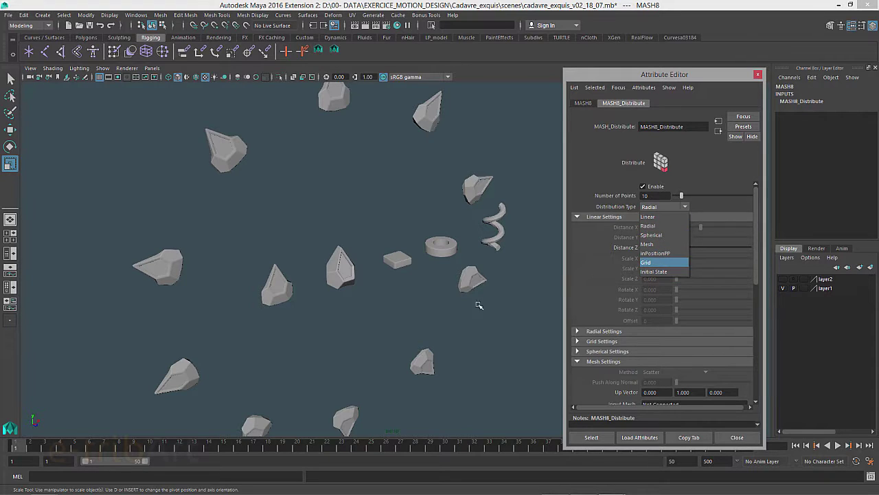
{"action": "left_click_drag", "start_coordinate": [477, 304], "coordinate": [388, 312], "text": "alt"}
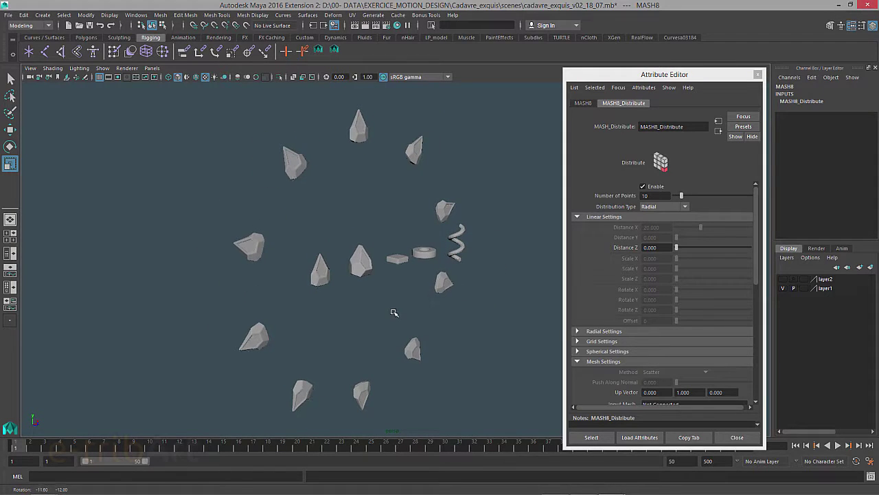
{"action": "left_click", "coordinate": [676, 208]}
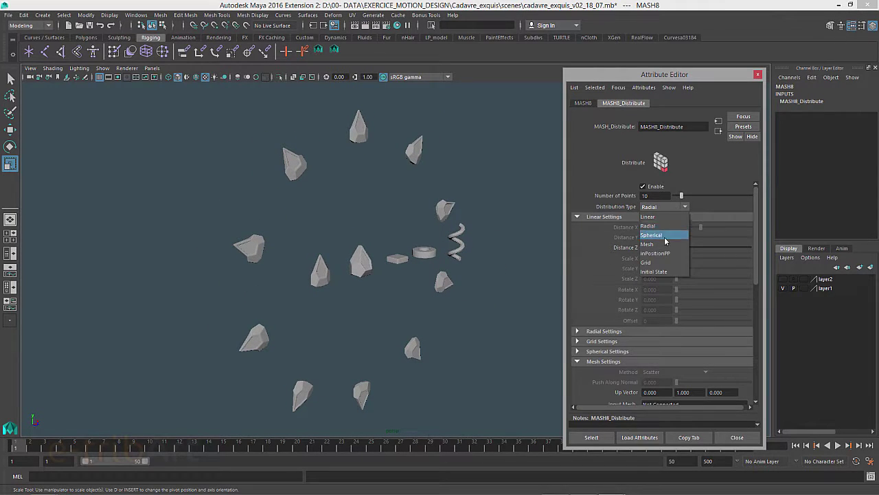
{"action": "left_click", "coordinate": [652, 246]}
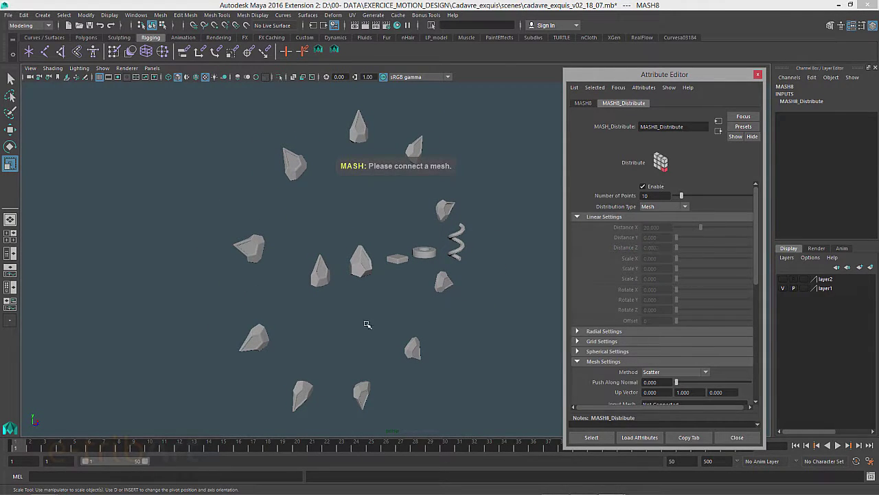
{"action": "left_click", "coordinate": [510, 318]}
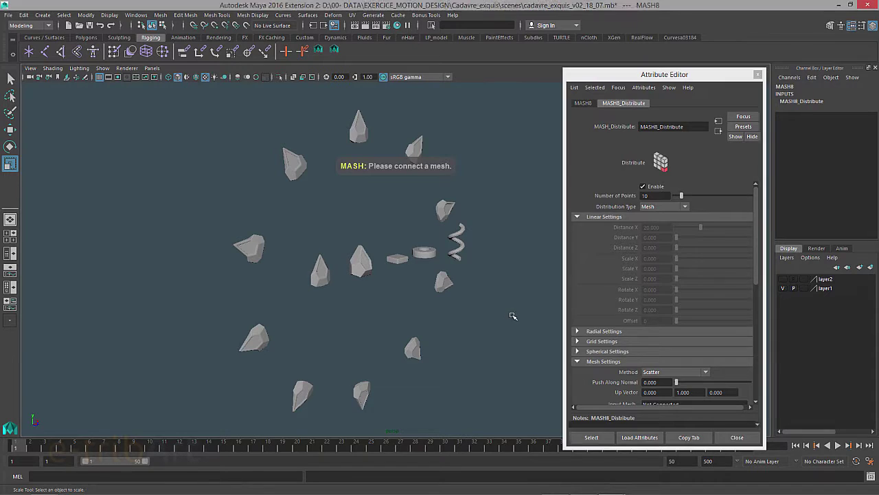
Step: Make layer2 visible, select male_Hi, and scrub the timeline to frame 35
{"action": "left_click", "coordinate": [783, 279]}
{"action": "mouse_move", "coordinate": [251, 268]}
{"action": "left_mouse_down", "text": "alt"}
{"action": "mouse_move", "coordinate": [293, 287]}
{"action": "mouse_move", "coordinate": [314, 344]}
{"action": "left_mouse_up", "text": "alt"}
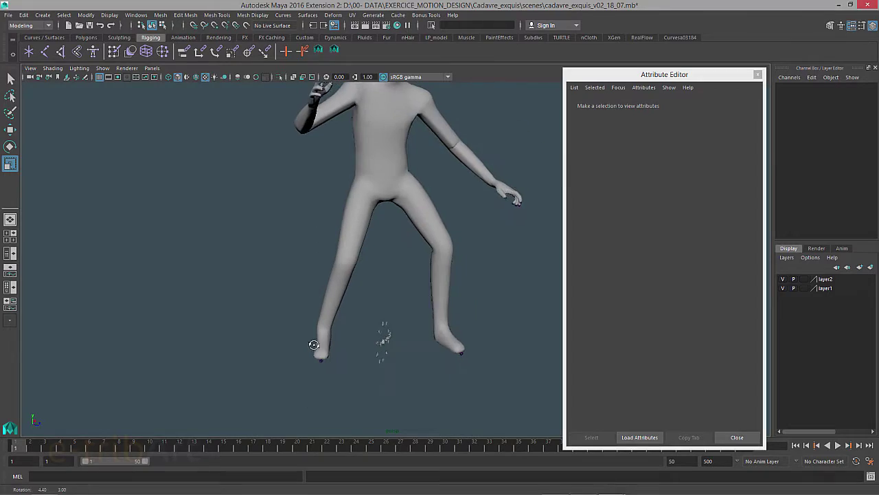
{"action": "left_click", "coordinate": [340, 295]}
{"action": "right_click_drag", "start_coordinate": [374, 248], "coordinate": [373, 327], "text": "alt"}
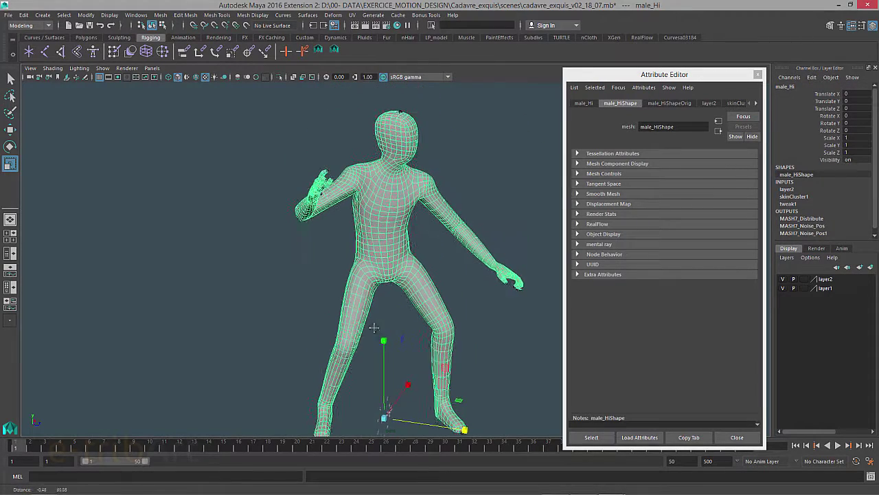
{"action": "left_click_drag", "start_coordinate": [373, 327], "coordinate": [343, 331], "text": "alt"}
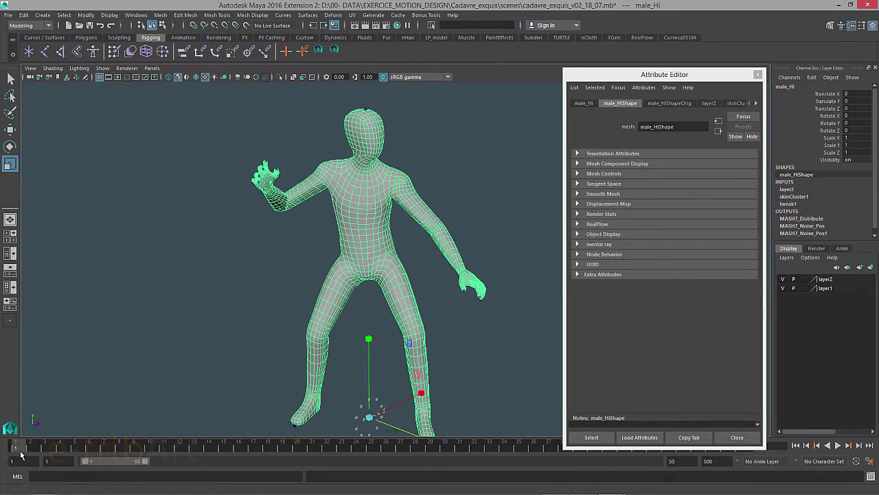
{"action": "left_click_drag", "start_coordinate": [22, 454], "coordinate": [519, 438]}
{"action": "left_click_drag", "start_coordinate": [615, 74], "coordinate": [710, 66]}
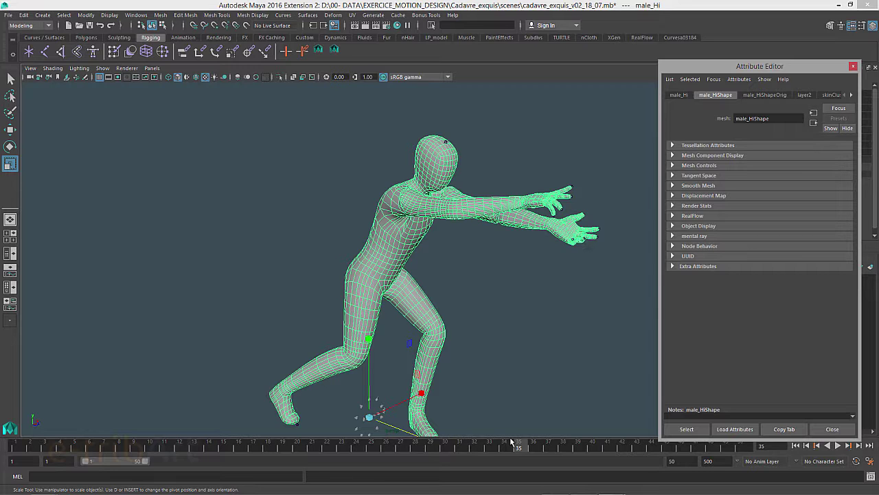
Step: Play the animation, scrub back to frame 6, and frame the character from the front
{"action": "key", "text": "alt+v"}
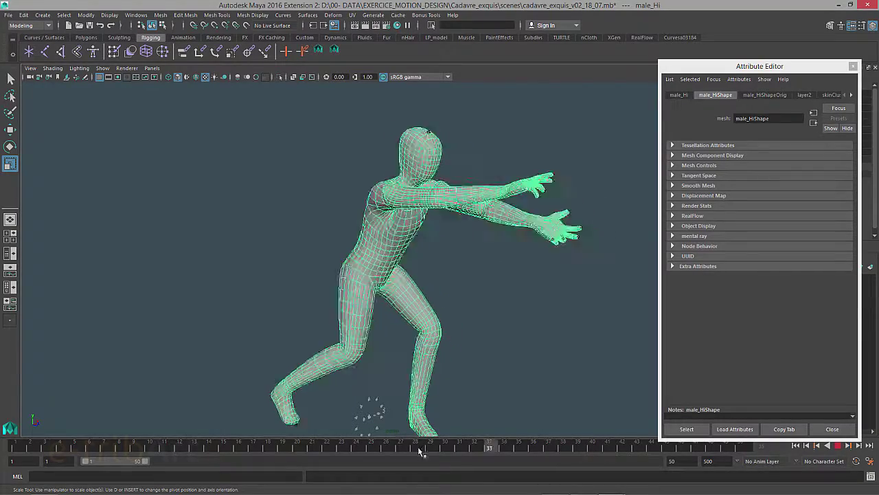
{"action": "mouse_move", "coordinate": [422, 450]}
{"action": "left_mouse_down"}
{"action": "mouse_move", "coordinate": [14, 451]}
{"action": "mouse_move", "coordinate": [98, 447]}
{"action": "left_mouse_up"}
{"action": "left_click_drag", "start_coordinate": [409, 231], "coordinate": [433, 198], "text": "alt"}
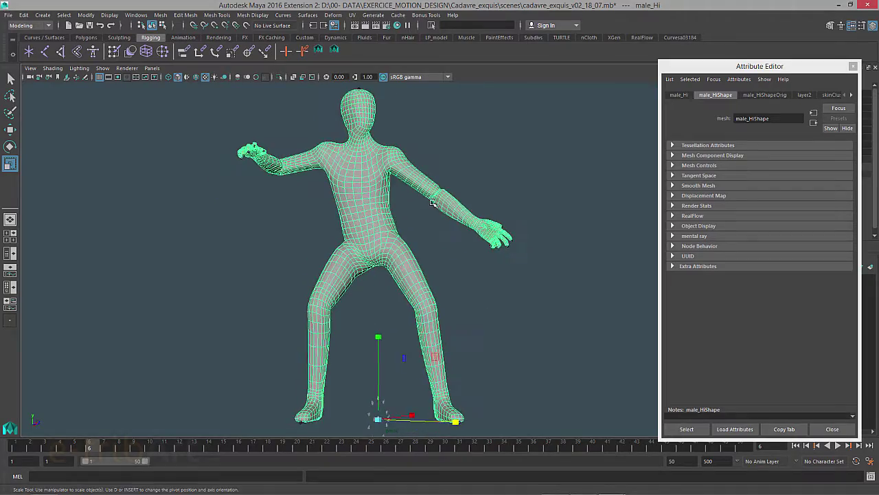
{"action": "scroll", "coordinate": [434, 198], "scroll_direction": "up", "scroll_amount": 5}
{"action": "scroll", "coordinate": [418, 322], "scroll_direction": "down", "scroll_amount": 2}
{"action": "scroll", "coordinate": [427, 344], "scroll_direction": "up", "scroll_amount": 1}
Step: Orbit and zoom around the character's back, hands and torso
{"action": "mouse_move", "coordinate": [427, 344]}
{"action": "left_mouse_down", "text": "alt"}
{"action": "mouse_move", "coordinate": [367, 310]}
{"action": "mouse_move", "coordinate": [562, 364]}
{"action": "mouse_move", "coordinate": [597, 357]}
{"action": "mouse_move", "coordinate": [588, 389]}
{"action": "mouse_move", "coordinate": [501, 365]}
{"action": "mouse_move", "coordinate": [443, 330]}
{"action": "mouse_move", "coordinate": [513, 383]}
{"action": "mouse_move", "coordinate": [501, 399]}
{"action": "mouse_move", "coordinate": [494, 340]}
{"action": "mouse_move", "coordinate": [503, 356]}
{"action": "mouse_move", "coordinate": [487, 354]}
{"action": "mouse_move", "coordinate": [484, 366]}
{"action": "mouse_move", "coordinate": [541, 303]}
{"action": "mouse_move", "coordinate": [467, 323]}
{"action": "left_mouse_up", "text": "alt"}
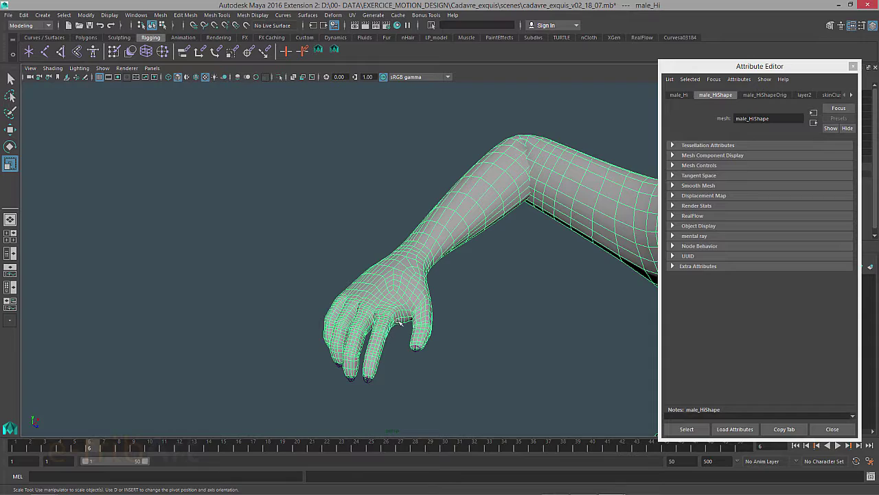
{"action": "mouse_move", "coordinate": [446, 320]}
{"action": "left_mouse_down", "text": "alt"}
{"action": "mouse_move", "coordinate": [481, 316]}
{"action": "mouse_move", "coordinate": [295, 281]}
{"action": "left_mouse_up", "text": "alt"}
{"action": "scroll", "coordinate": [295, 281], "scroll_direction": "down", "scroll_amount": 2}
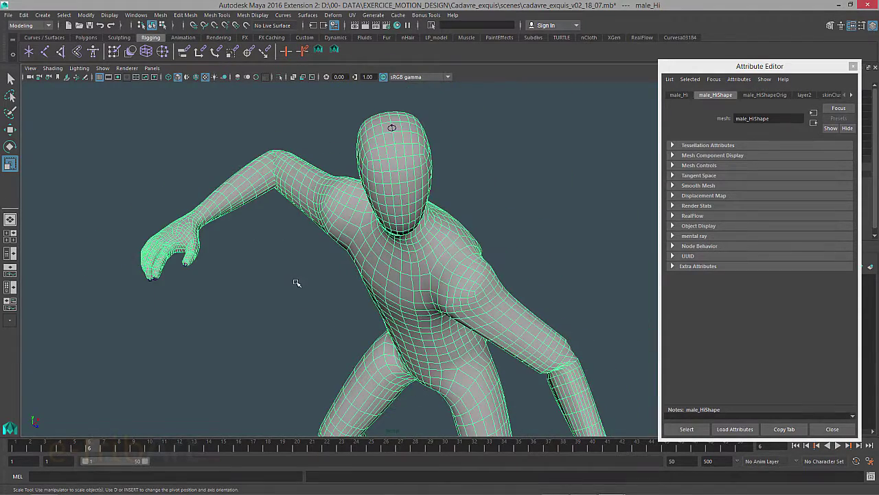
{"action": "mouse_move", "coordinate": [323, 311]}
{"action": "left_mouse_down", "text": "alt"}
{"action": "mouse_move", "coordinate": [367, 309]}
{"action": "mouse_move", "coordinate": [400, 337]}
{"action": "left_mouse_up", "text": "alt"}
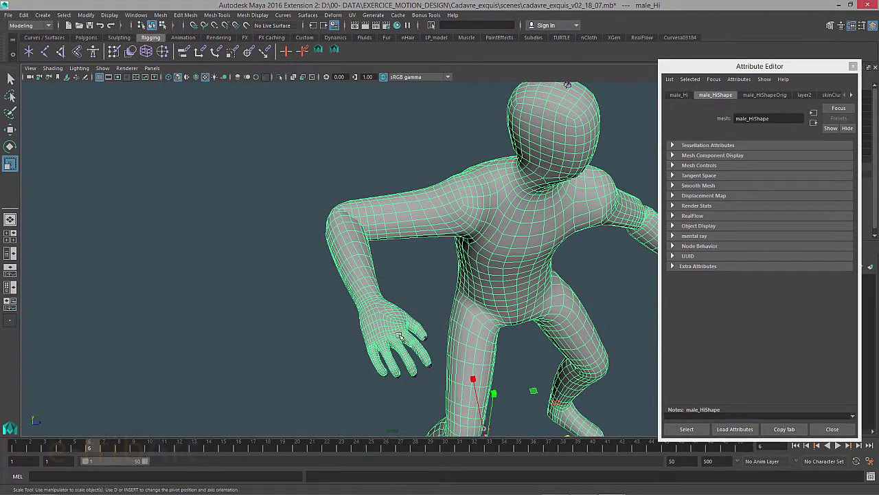
{"action": "scroll", "coordinate": [397, 351], "scroll_direction": "up", "scroll_amount": 2}
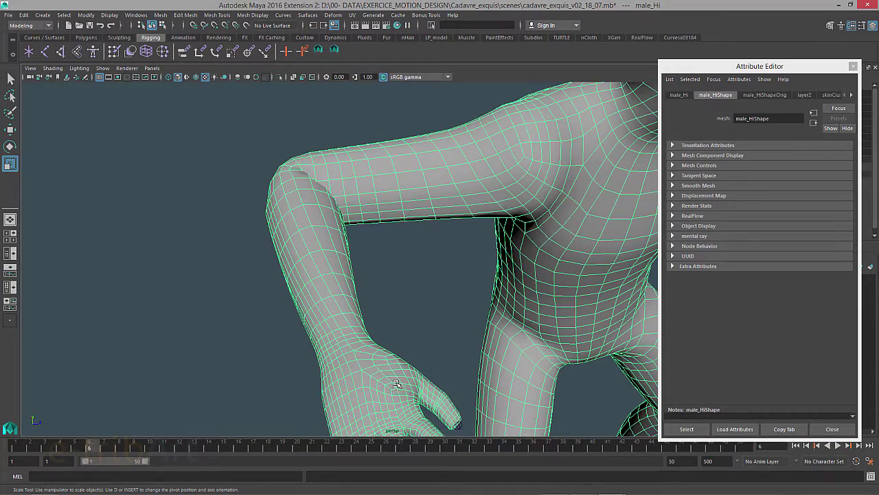
{"action": "mouse_move", "coordinate": [523, 340]}
{"action": "left_mouse_down", "text": "alt"}
{"action": "mouse_move", "coordinate": [513, 305]}
{"action": "mouse_move", "coordinate": [434, 300]}
{"action": "mouse_move", "coordinate": [457, 298]}
{"action": "left_mouse_up", "text": "alt"}
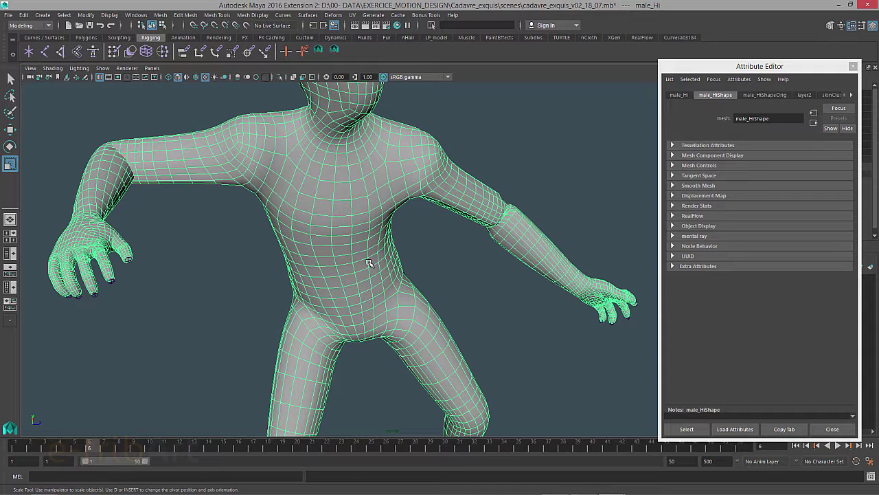
{"action": "scroll", "coordinate": [412, 278], "scroll_direction": "down", "scroll_amount": 3}
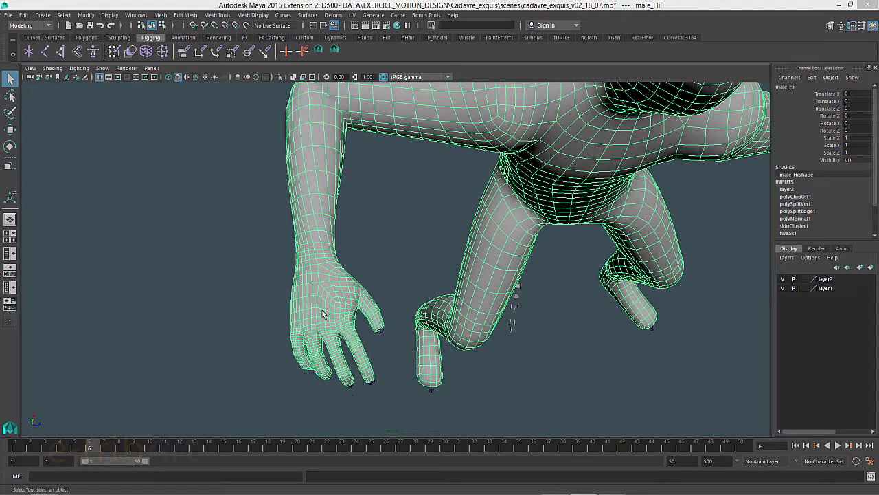
Step: Select all the hand's faces in face mode and switch to wireframe display
{"action": "right_click", "coordinate": [361, 293]}
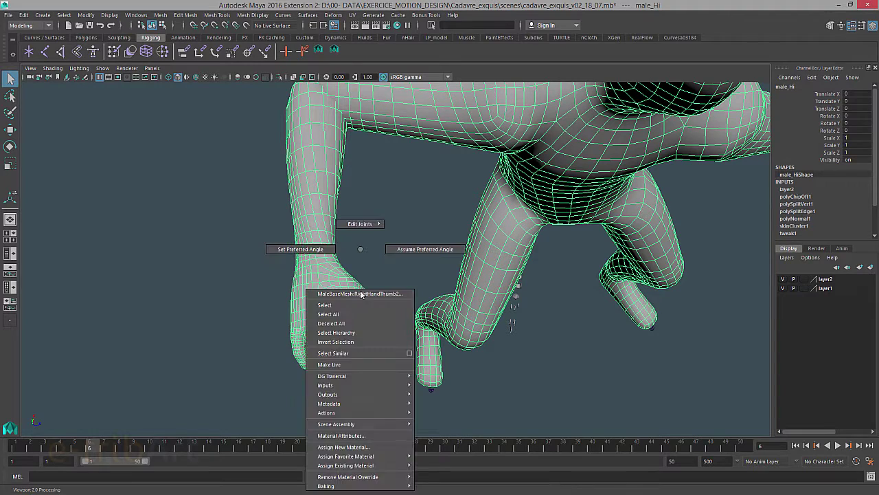
{"action": "right_click", "coordinate": [359, 289]}
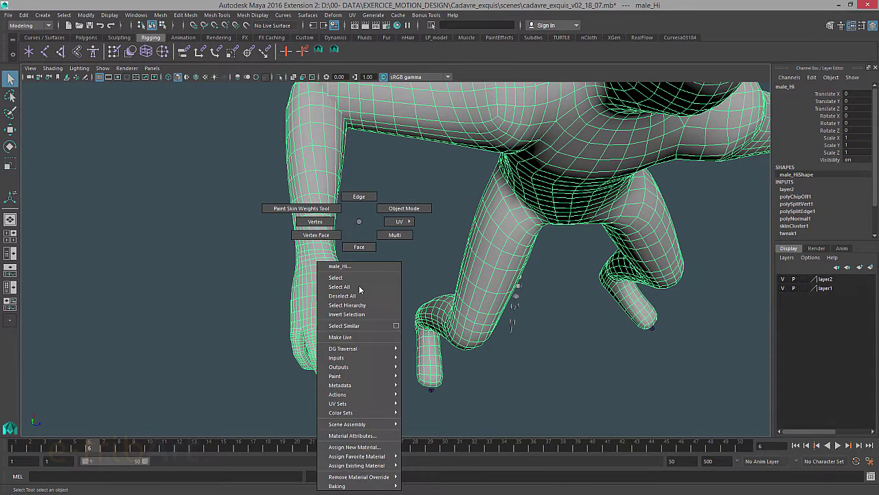
{"action": "left_click", "coordinate": [352, 245]}
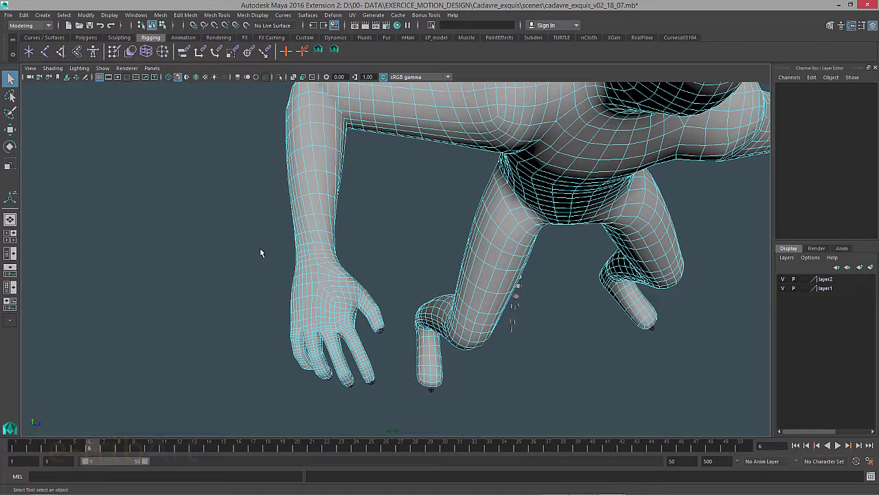
{"action": "left_click_drag", "start_coordinate": [261, 248], "coordinate": [389, 372]}
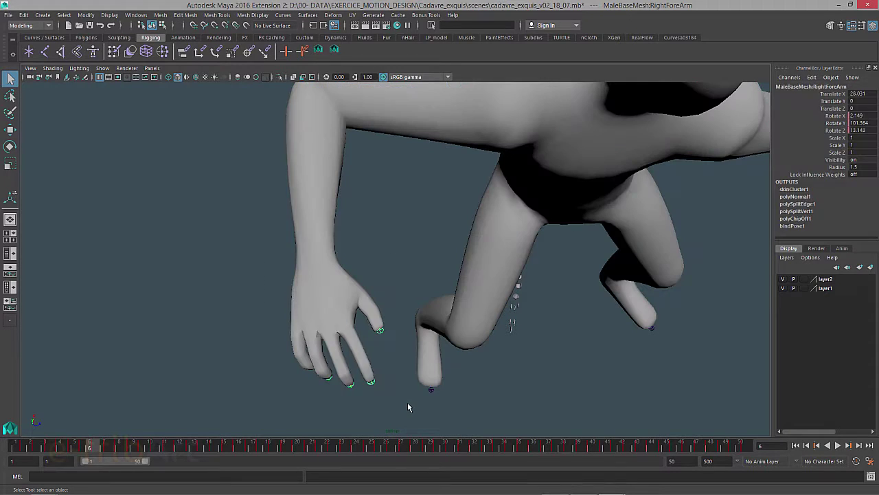
{"action": "left_click", "coordinate": [351, 315]}
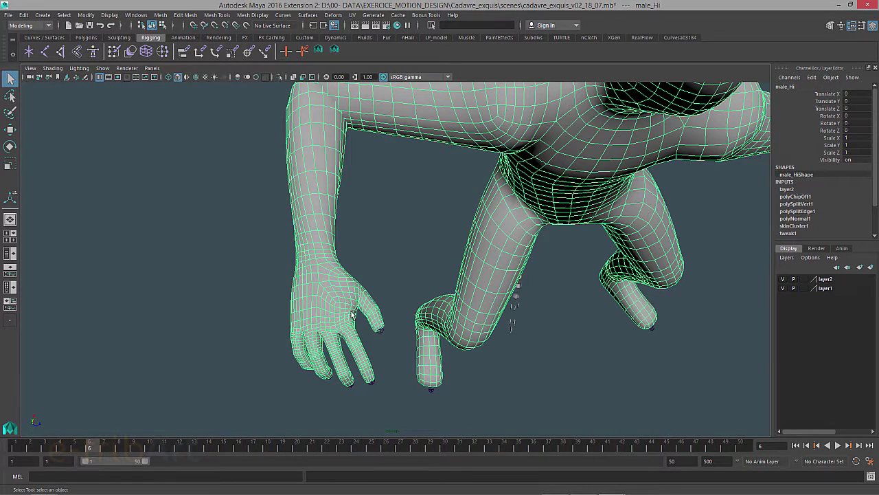
{"action": "key", "text": "F8"}
{"action": "left_click_drag", "start_coordinate": [275, 246], "coordinate": [408, 406]}
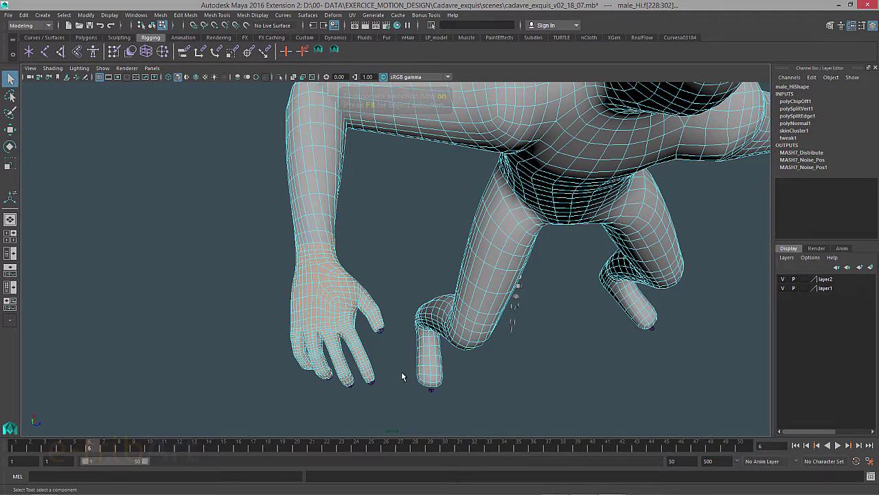
{"action": "key", "text": "4"}
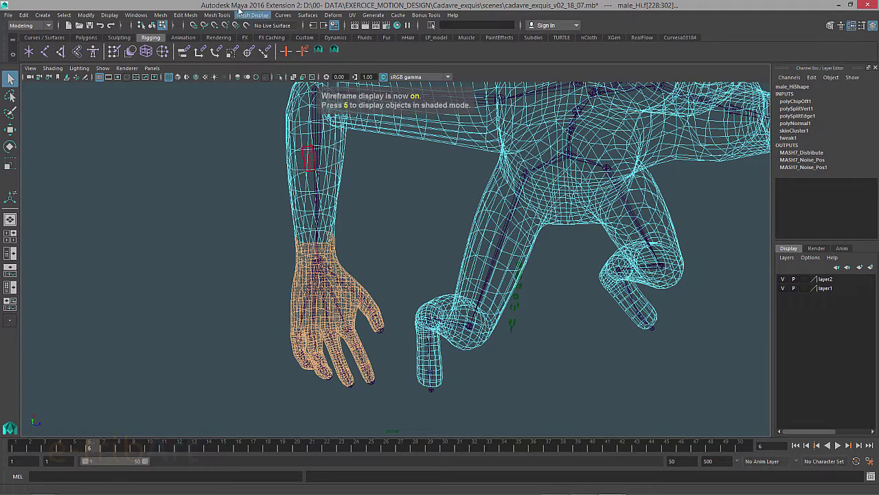
{"action": "left_click", "coordinate": [161, 14]}
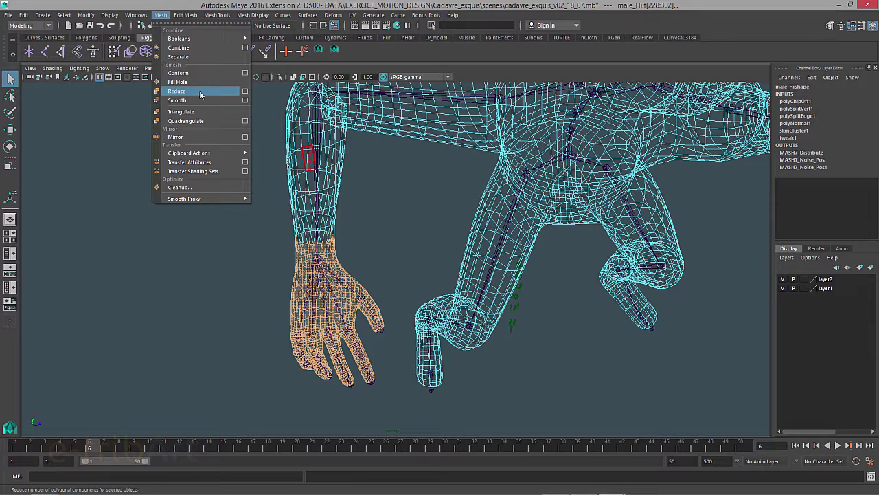
Step: Open the Cleanup Options dialog from the Mesh menu
{"action": "left_click", "coordinate": [200, 190]}
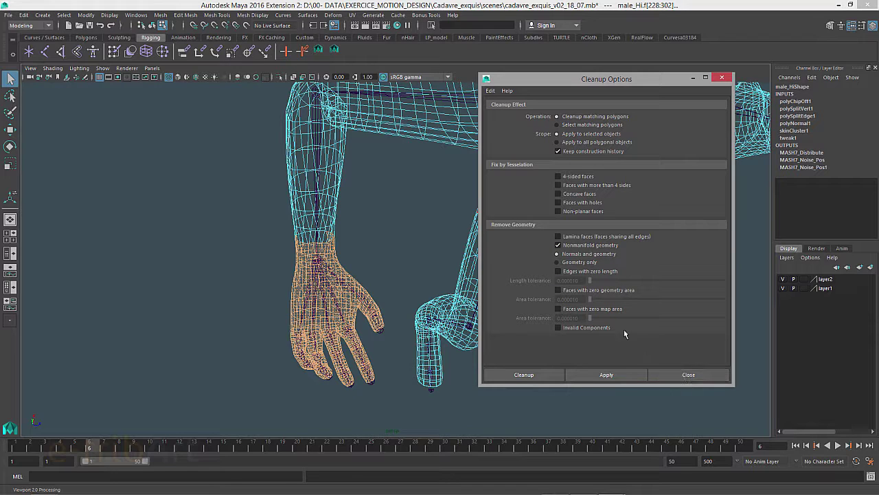
Step: Dismiss Cleanup, reset Mesh > Reduce settings, and reduce the hand faces by 50 percent
{"action": "left_click", "coordinate": [702, 377]}
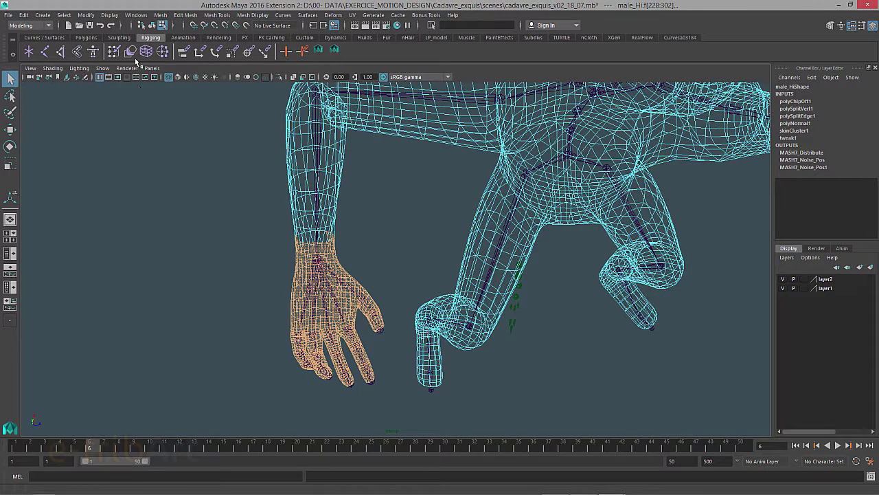
{"action": "left_click", "coordinate": [161, 15]}
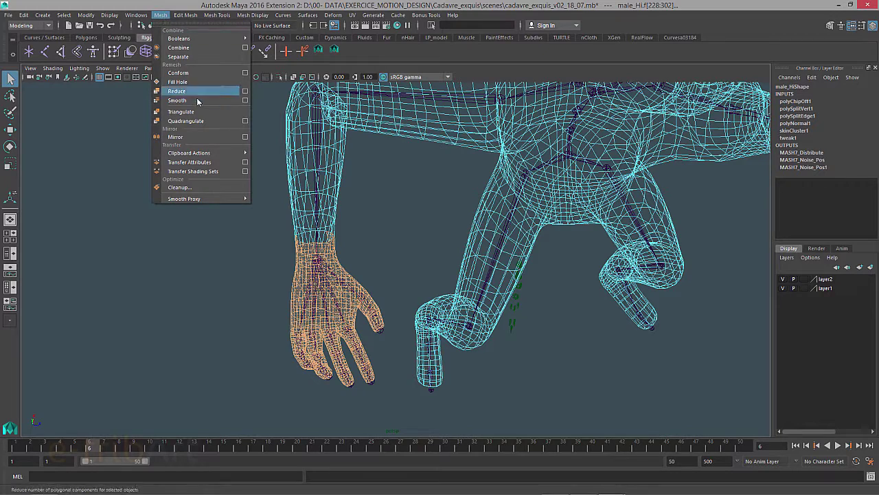
{"action": "left_click", "coordinate": [245, 91]}
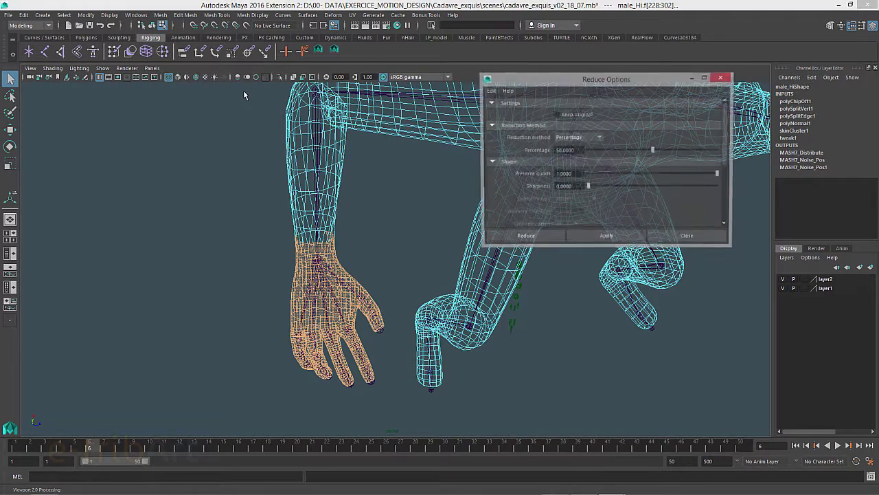
{"action": "left_click", "coordinate": [490, 90]}
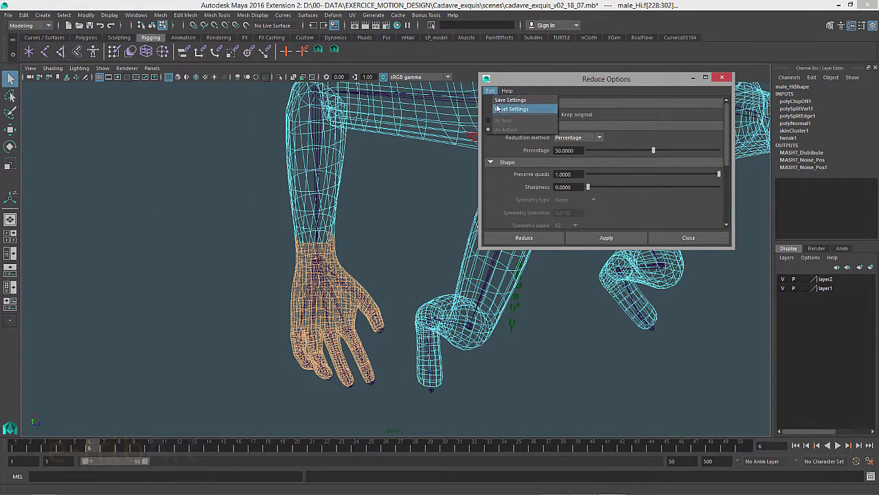
{"action": "left_click", "coordinate": [511, 106]}
{"action": "left_click", "coordinate": [606, 237]}
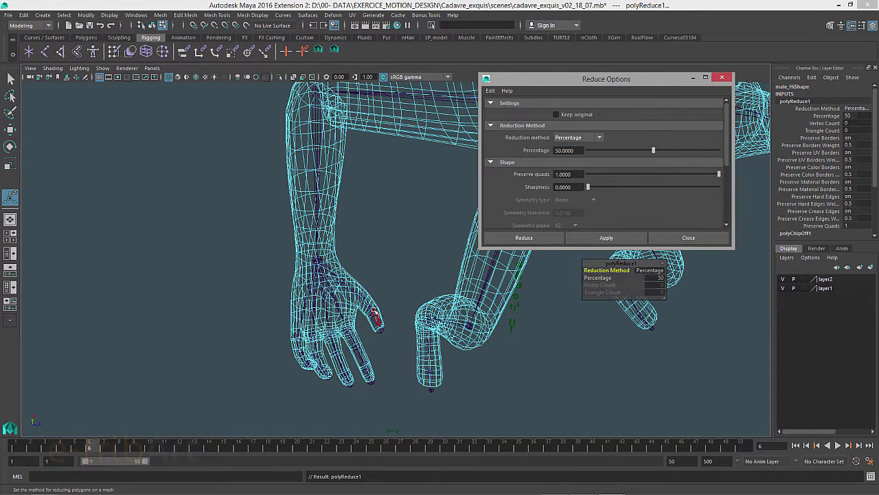
{"action": "left_click", "coordinate": [685, 238]}
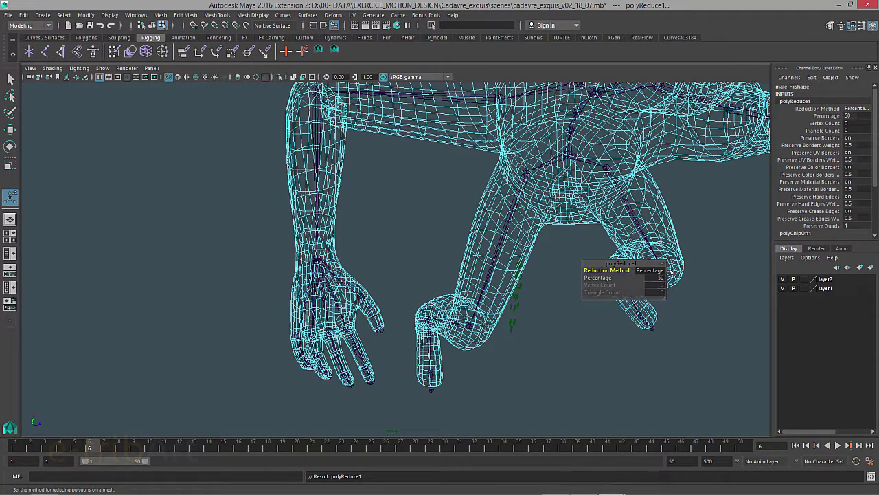
Step: Deselect, then zoom and orbit closely around the reduced hand
{"action": "left_click", "coordinate": [523, 333]}
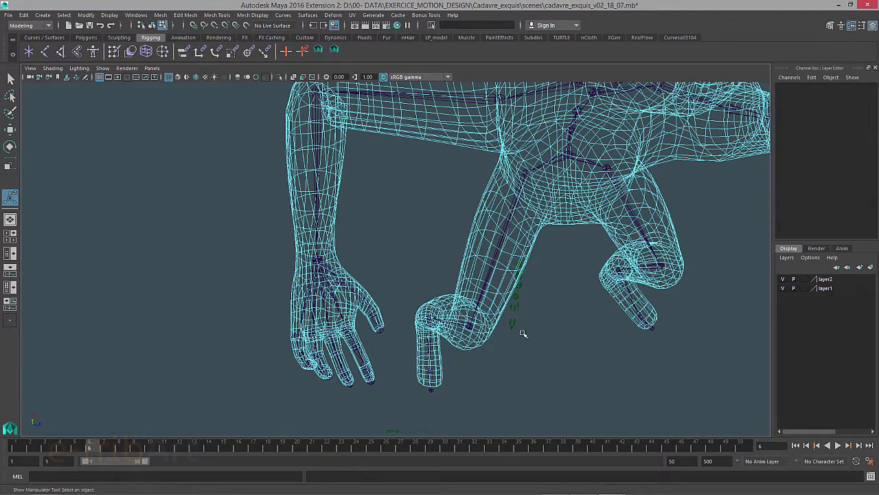
{"action": "scroll", "coordinate": [539, 352], "scroll_direction": "up", "scroll_amount": 2}
{"action": "scroll", "coordinate": [514, 349], "scroll_direction": "up", "scroll_amount": 2}
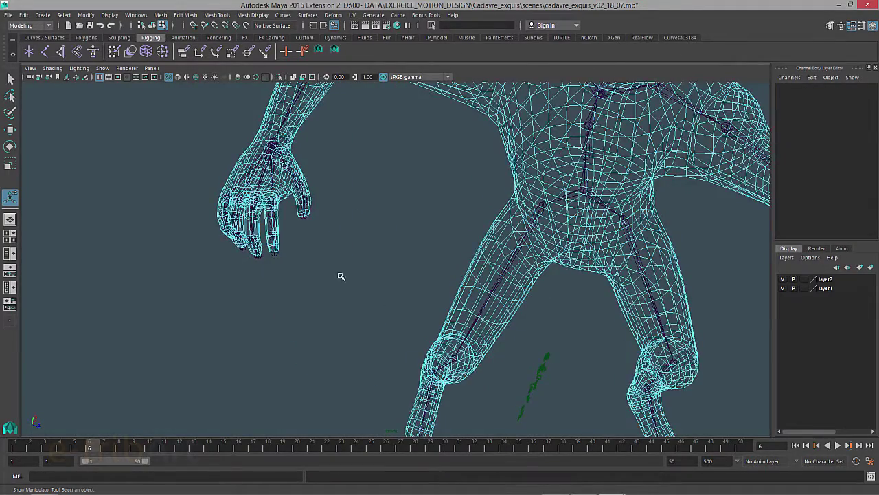
{"action": "scroll", "coordinate": [309, 253], "scroll_direction": "up", "scroll_amount": 2}
{"action": "scroll", "coordinate": [314, 274], "scroll_direction": "down", "scroll_amount": 1}
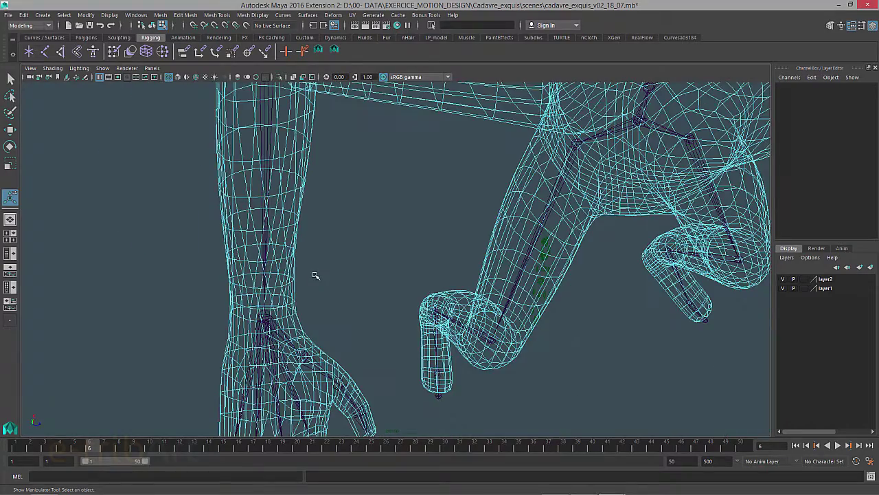
{"action": "scroll", "coordinate": [295, 256], "scroll_direction": "up", "scroll_amount": 2}
{"action": "scroll", "coordinate": [416, 294], "scroll_direction": "down", "scroll_amount": 2}
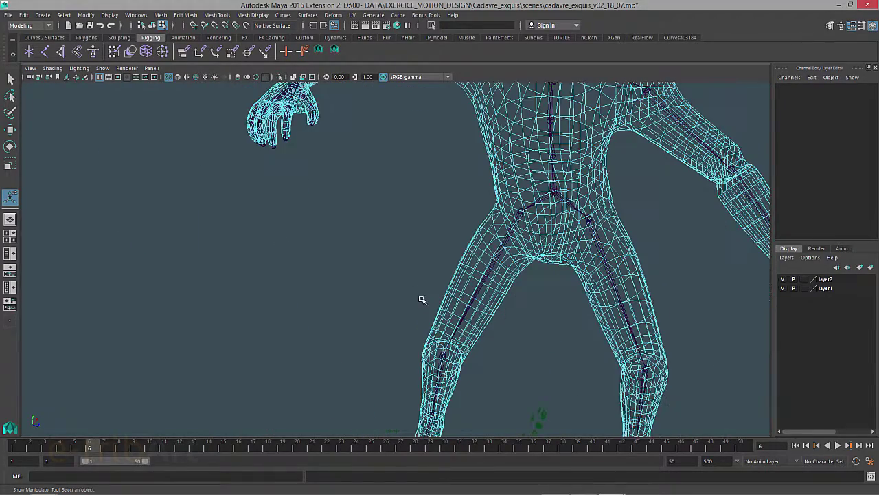
{"action": "left_click_drag", "start_coordinate": [386, 275], "coordinate": [386, 274], "text": "alt"}
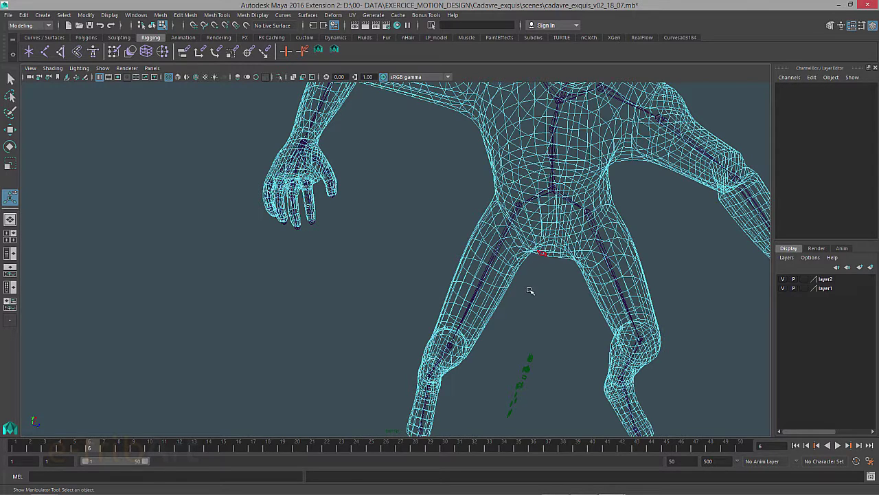
{"action": "mouse_move", "coordinate": [526, 290]}
{"action": "left_mouse_down", "text": "alt"}
{"action": "mouse_move", "coordinate": [518, 252]}
{"action": "mouse_move", "coordinate": [483, 257]}
{"action": "mouse_move", "coordinate": [589, 261]}
{"action": "mouse_move", "coordinate": [642, 245]}
{"action": "mouse_move", "coordinate": [397, 227]}
{"action": "left_mouse_up", "text": "alt"}
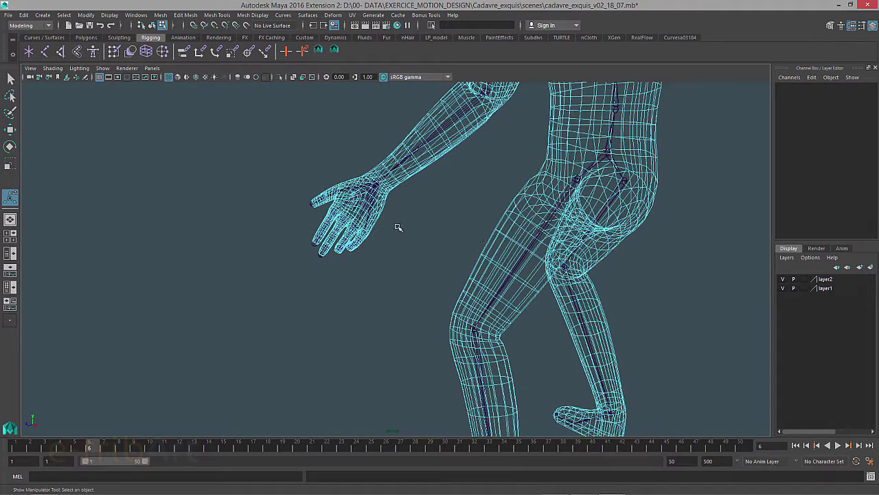
{"action": "scroll", "coordinate": [367, 226], "scroll_direction": "up", "scroll_amount": 2}
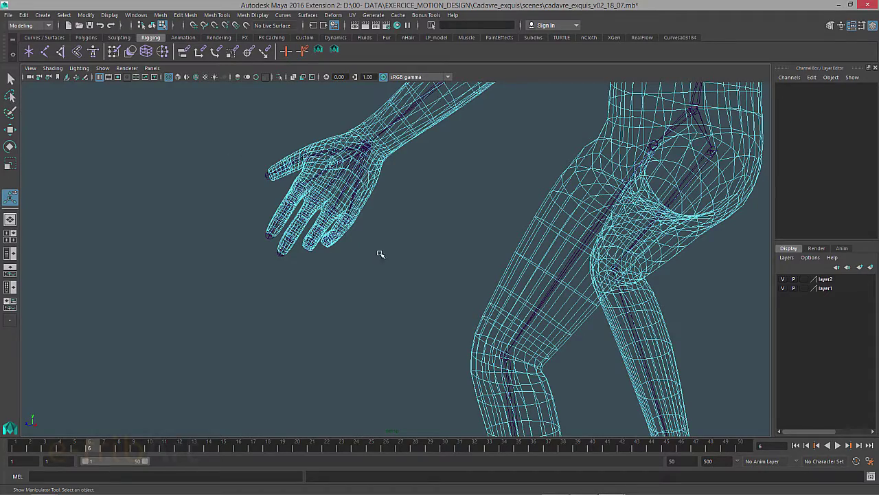
{"action": "mouse_move", "coordinate": [380, 254]}
{"action": "left_mouse_down", "text": "alt"}
{"action": "mouse_move", "coordinate": [451, 295]}
{"action": "mouse_move", "coordinate": [412, 284]}
{"action": "mouse_move", "coordinate": [401, 265]}
{"action": "mouse_move", "coordinate": [372, 266]}
{"action": "mouse_move", "coordinate": [226, 191]}
{"action": "mouse_move", "coordinate": [408, 329]}
{"action": "left_mouse_up", "text": "alt"}
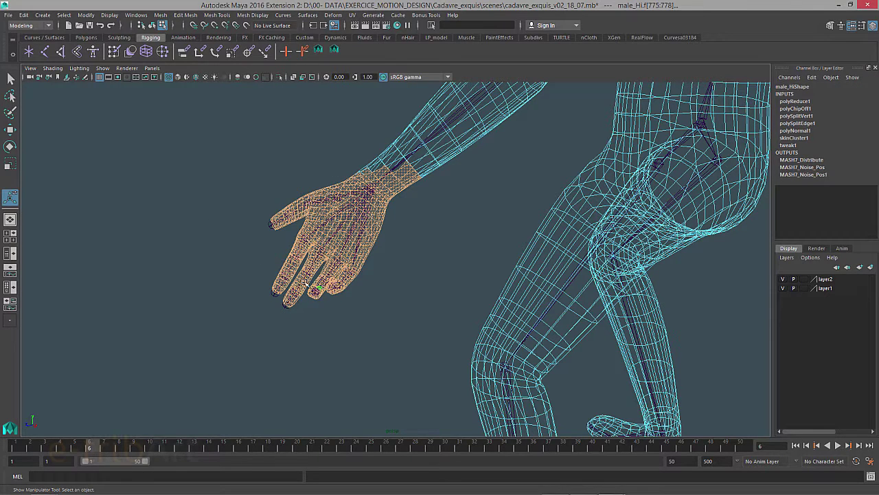
Step: Deselect the hand, then tumble and pan to a front view of the wireframe character
{"action": "mouse_move", "coordinate": [221, 172]}
{"action": "left_mouse_down"}
{"action": "mouse_move", "coordinate": [365, 298]}
{"action": "mouse_move", "coordinate": [403, 314]}
{"action": "left_mouse_up"}
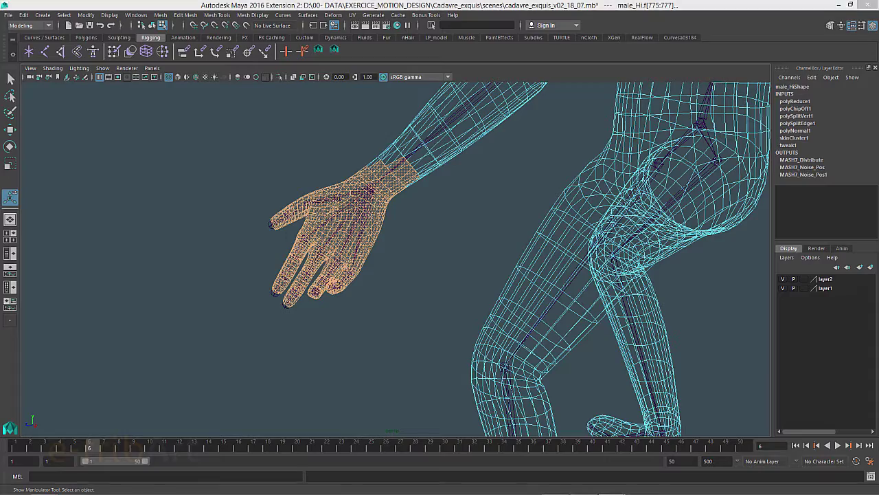
{"action": "left_click", "coordinate": [381, 297]}
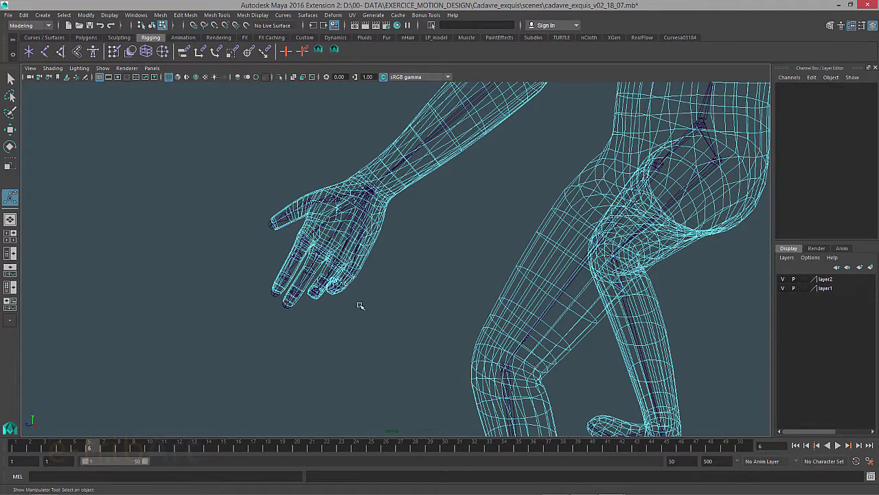
{"action": "mouse_move", "coordinate": [359, 304]}
{"action": "left_mouse_down", "text": "alt"}
{"action": "mouse_move", "coordinate": [419, 327]}
{"action": "mouse_move", "coordinate": [459, 305]}
{"action": "mouse_move", "coordinate": [368, 330]}
{"action": "mouse_move", "coordinate": [350, 324]}
{"action": "mouse_move", "coordinate": [367, 350]}
{"action": "mouse_move", "coordinate": [508, 355]}
{"action": "mouse_move", "coordinate": [494, 376]}
{"action": "mouse_move", "coordinate": [469, 355]}
{"action": "mouse_move", "coordinate": [477, 349]}
{"action": "mouse_move", "coordinate": [449, 392]}
{"action": "mouse_move", "coordinate": [436, 367]}
{"action": "mouse_move", "coordinate": [406, 366]}
{"action": "mouse_move", "coordinate": [402, 355]}
{"action": "left_mouse_up", "text": "alt"}
{"action": "middle_click_drag", "start_coordinate": [402, 355], "coordinate": [384, 332], "text": "alt"}
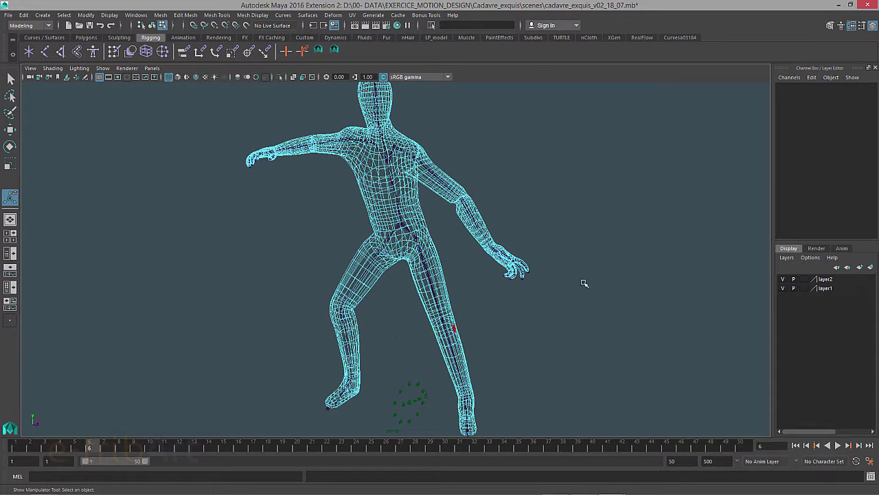
Step: Open the Outliner, play the animation, return to frame 1, and select MASH8
{"action": "left_click", "coordinate": [136, 15]}
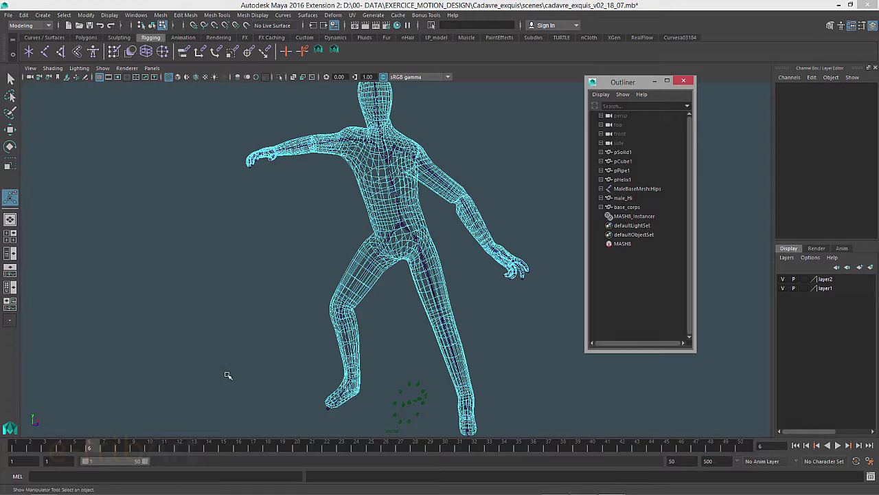
{"action": "left_click", "coordinate": [18, 448]}
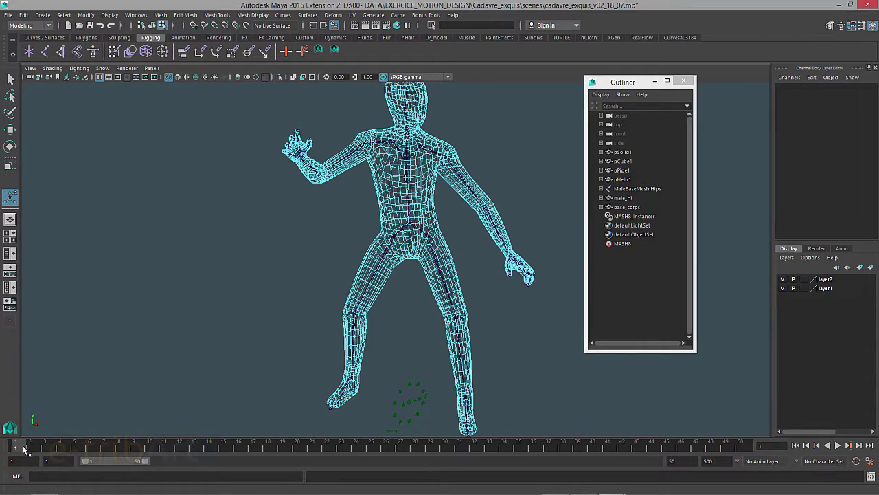
{"action": "key", "text": "alt+v"}
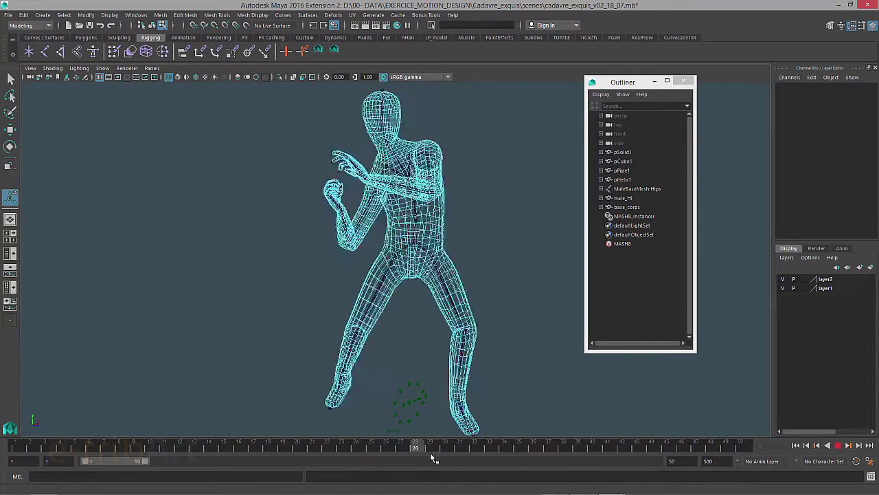
{"action": "left_click_drag", "start_coordinate": [432, 452], "coordinate": [2, 450]}
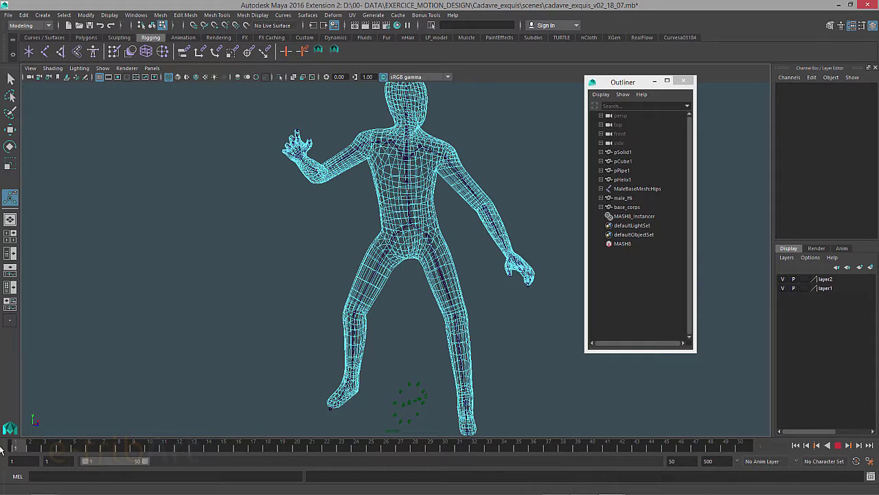
{"action": "left_click", "coordinate": [627, 245]}
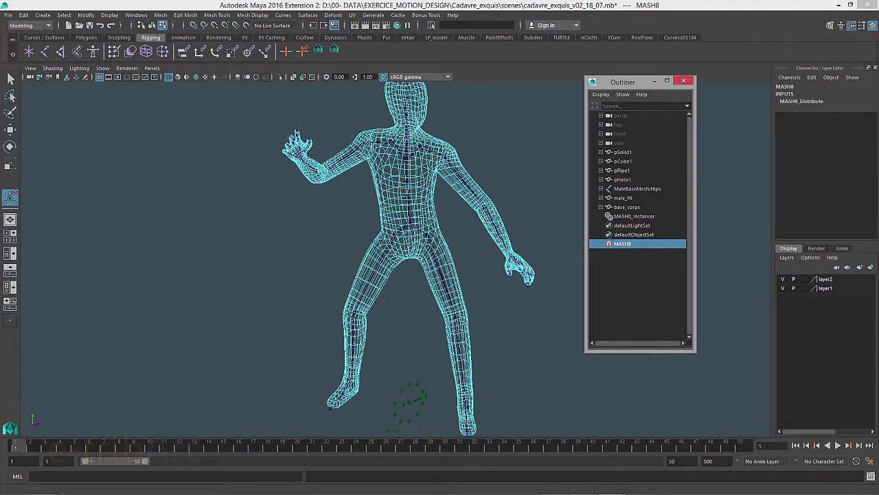
Step: Connect male_HiShape as MASH8's Input Mesh so the points spread over the male_Hi body
{"action": "key", "text": "ctrl+a"}
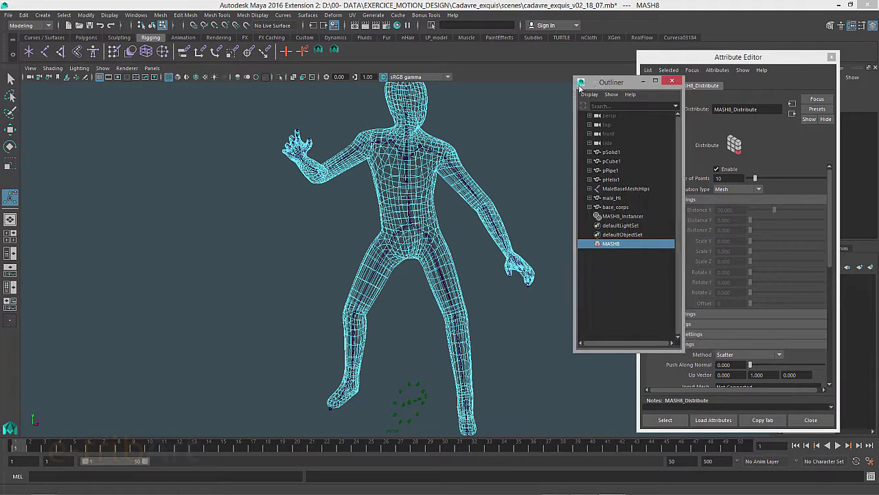
{"action": "left_click_drag", "start_coordinate": [611, 84], "coordinate": [546, 73]}
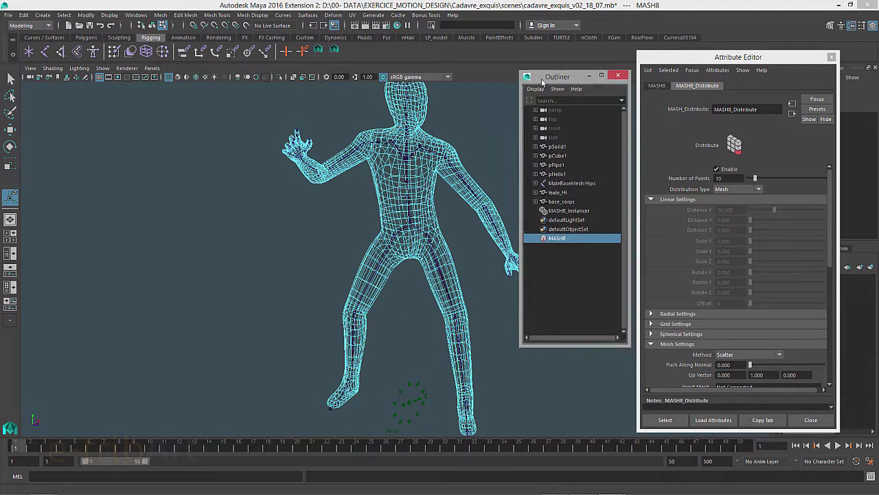
{"action": "left_click", "coordinate": [558, 192]}
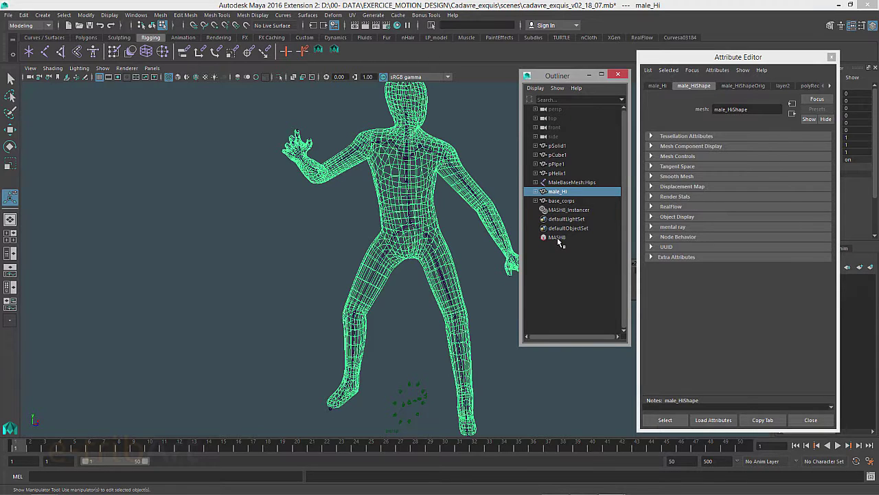
{"action": "left_click", "coordinate": [557, 237], "text": "ctrl"}
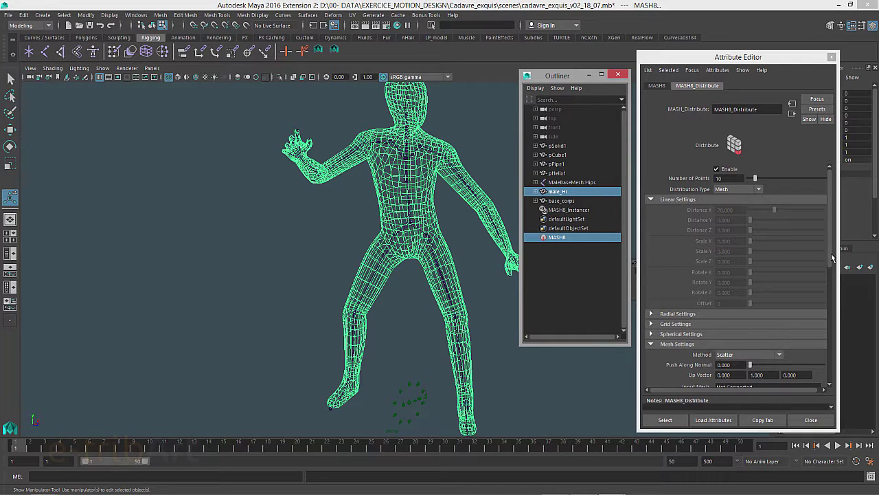
{"action": "left_click_drag", "start_coordinate": [831, 253], "coordinate": [810, 303]}
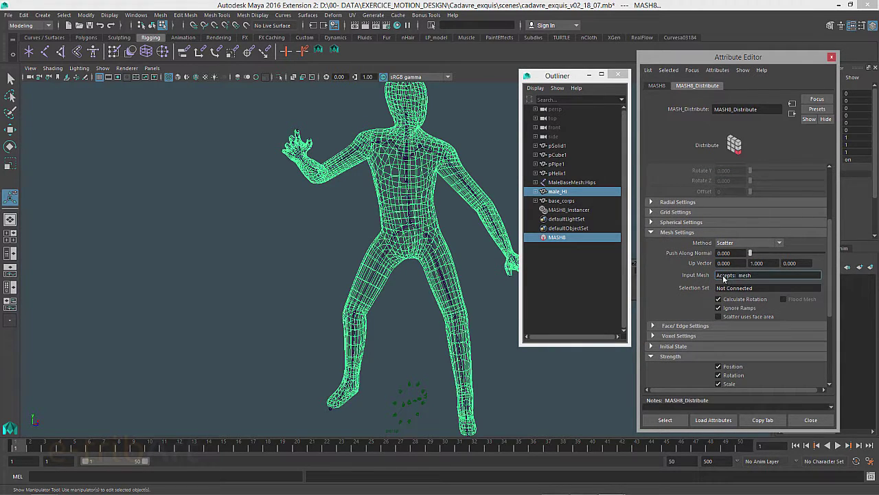
{"action": "right_click", "coordinate": [729, 282]}
{"action": "left_click", "coordinate": [738, 281]}
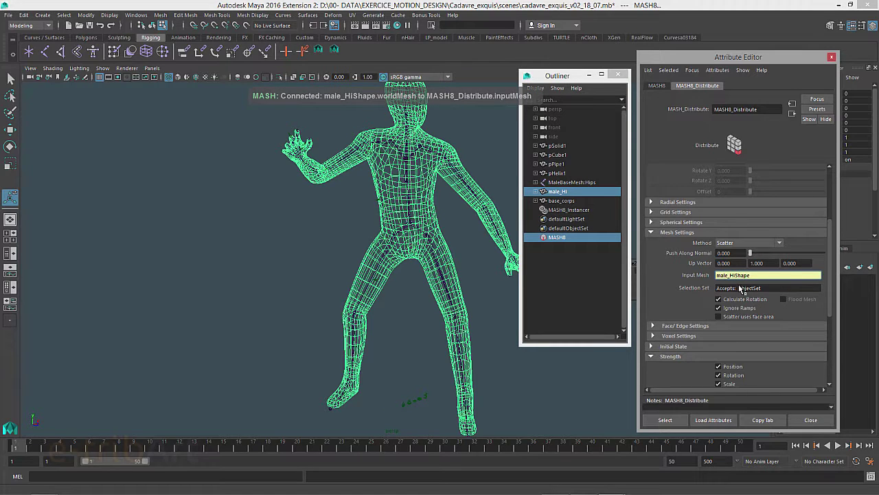
{"action": "mouse_move", "coordinate": [735, 57]}
{"action": "left_mouse_down"}
{"action": "mouse_move", "coordinate": [159, 115]}
{"action": "mouse_move", "coordinate": [147, 57]}
{"action": "left_mouse_up"}
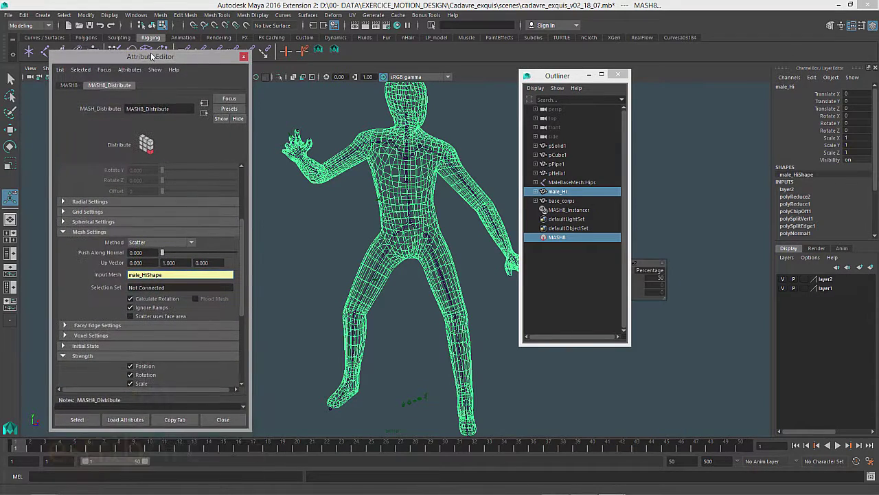
Step: Hide layer2's original body mesh and set MASH8's Number of Points to 5000
{"action": "left_click", "coordinate": [783, 279]}
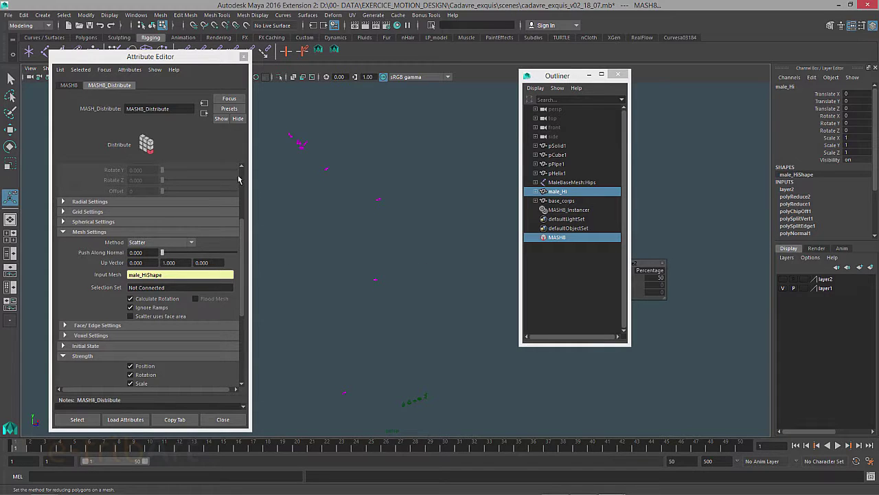
{"action": "scroll", "coordinate": [240, 178], "scroll_direction": "up", "scroll_amount": 3}
{"action": "left_click_drag", "start_coordinate": [168, 178], "coordinate": [298, 190]}
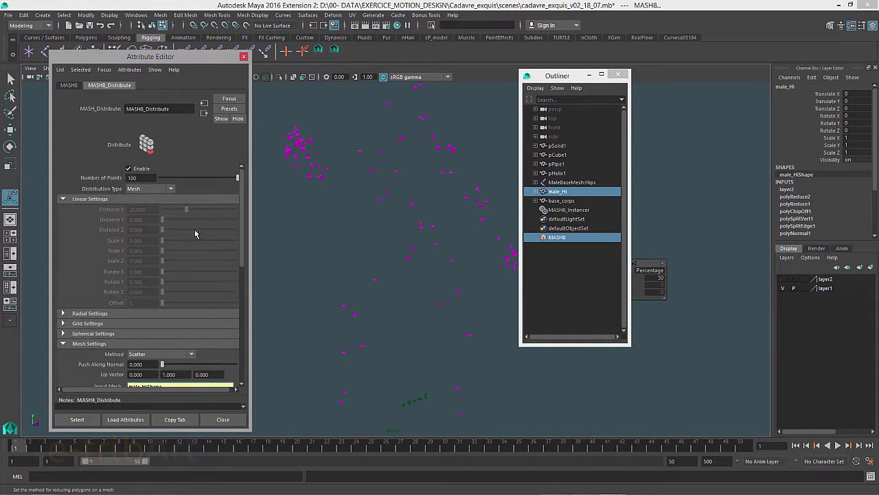
{"action": "double_click", "coordinate": [132, 178]}
{"action": "type", "text": "5000"}
{"action": "key", "text": "Return"}
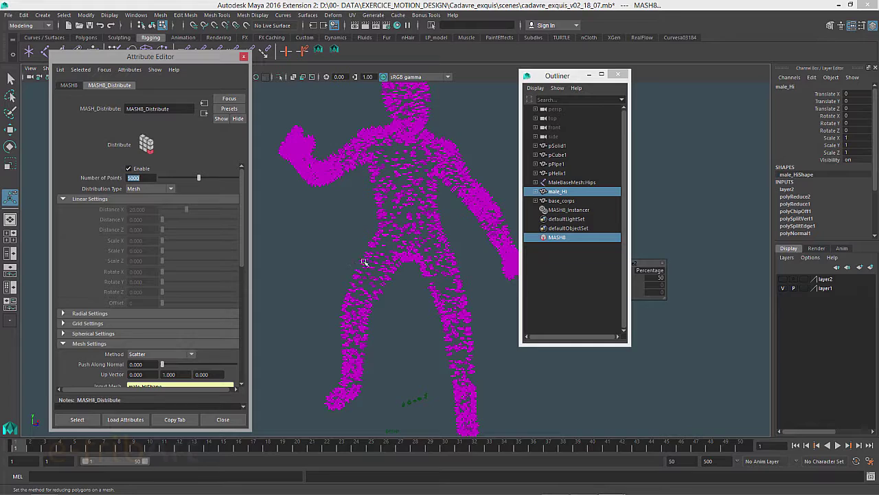
{"action": "mouse_move", "coordinate": [384, 307]}
{"action": "left_mouse_down", "text": "alt"}
{"action": "mouse_move", "coordinate": [412, 314]}
{"action": "mouse_move", "coordinate": [394, 327]}
{"action": "mouse_move", "coordinate": [364, 316]}
{"action": "mouse_move", "coordinate": [371, 333]}
{"action": "left_mouse_up", "text": "alt"}
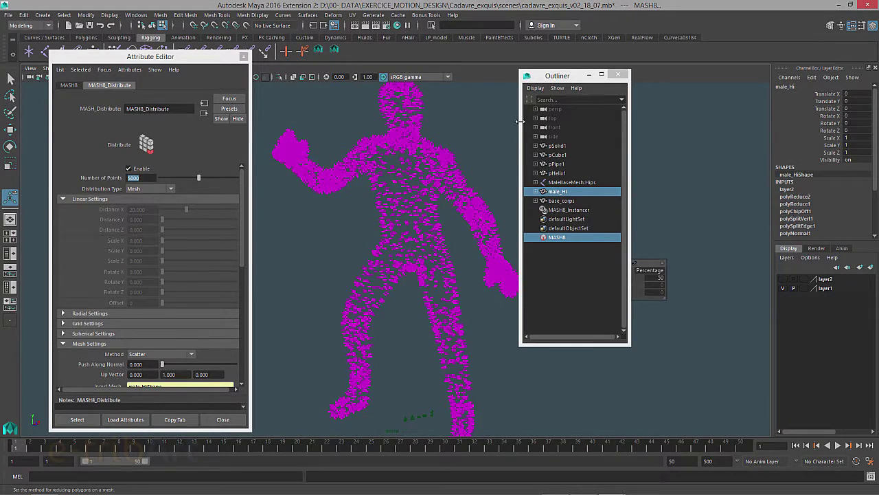
{"action": "left_click_drag", "start_coordinate": [563, 76], "coordinate": [636, 76]}
{"action": "left_click", "coordinate": [542, 133]}
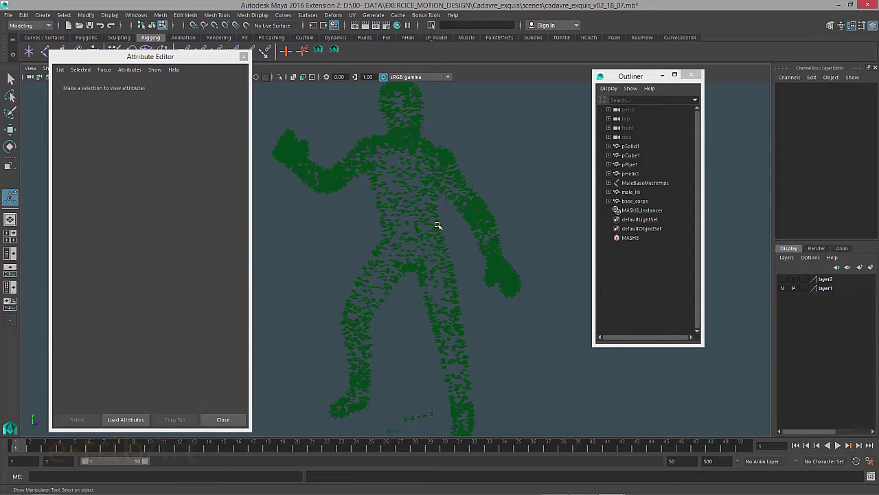
{"action": "left_click_drag", "start_coordinate": [202, 61], "coordinate": [205, 69]}
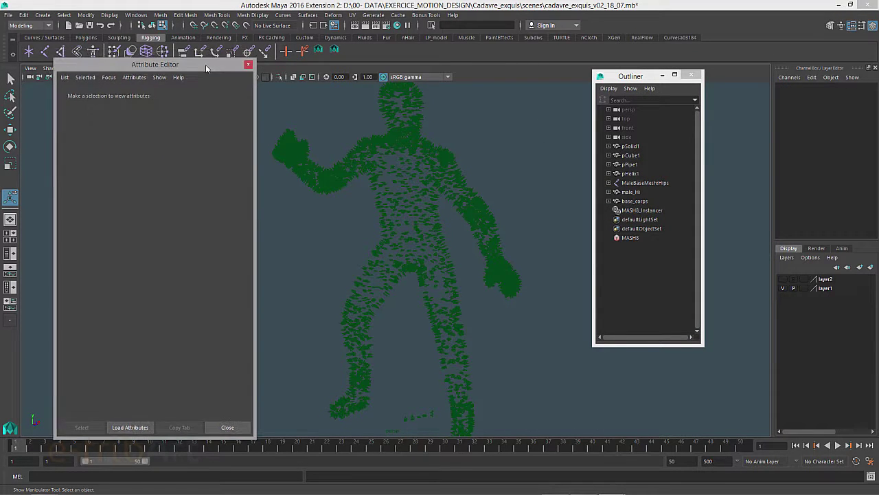
{"action": "scroll", "coordinate": [515, 258], "scroll_direction": "up", "scroll_amount": 3}
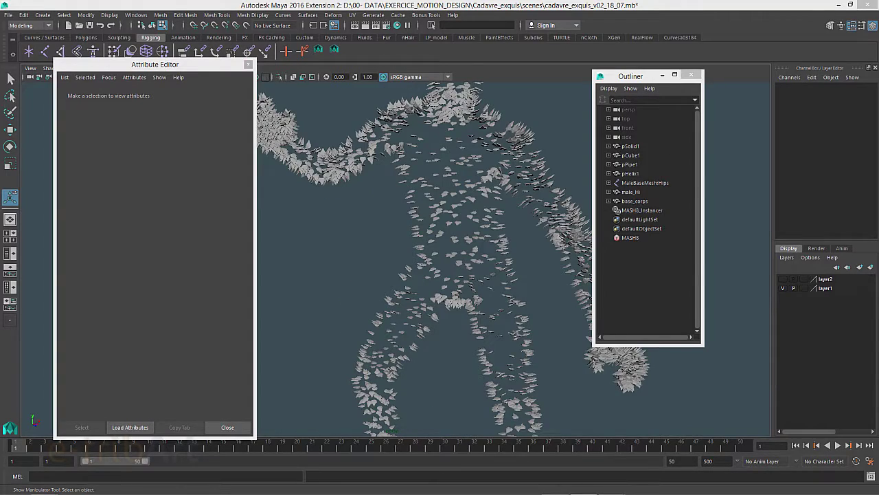
{"action": "scroll", "coordinate": [488, 279], "scroll_direction": "down", "scroll_amount": 2}
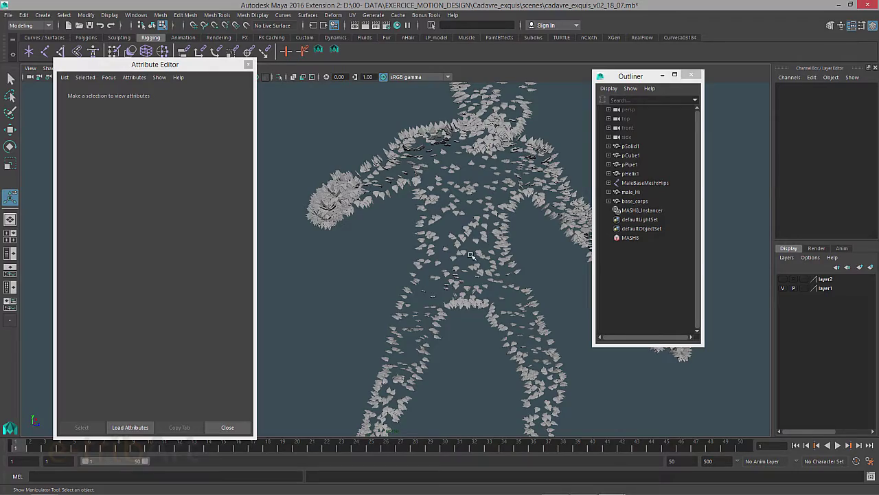
{"action": "mouse_move", "coordinate": [401, 236]}
{"action": "left_mouse_down", "text": "alt"}
{"action": "mouse_move", "coordinate": [515, 243]}
{"action": "mouse_move", "coordinate": [559, 259]}
{"action": "mouse_move", "coordinate": [508, 241]}
{"action": "left_mouse_up", "text": "alt"}
{"action": "scroll", "coordinate": [506, 241], "scroll_direction": "up", "scroll_amount": 3}
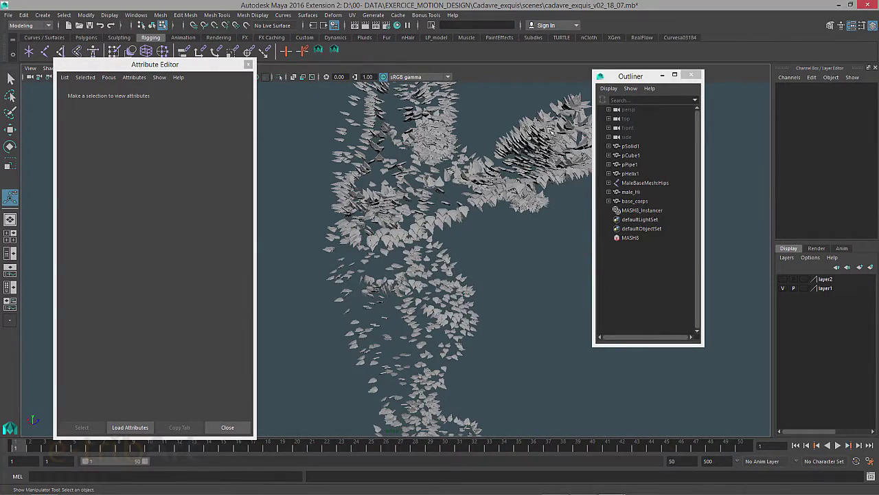
{"action": "mouse_move", "coordinate": [540, 180]}
{"action": "left_mouse_down", "text": "alt"}
{"action": "mouse_move", "coordinate": [422, 198]}
{"action": "mouse_move", "coordinate": [429, 230]}
{"action": "mouse_move", "coordinate": [419, 210]}
{"action": "mouse_move", "coordinate": [453, 237]}
{"action": "left_mouse_up", "text": "alt"}
{"action": "scroll", "coordinate": [423, 198], "scroll_direction": "up", "scroll_amount": 3}
{"action": "scroll", "coordinate": [423, 198], "scroll_direction": "up", "scroll_amount": 2}
{"action": "scroll", "coordinate": [423, 198], "scroll_direction": "down", "scroll_amount": 5}
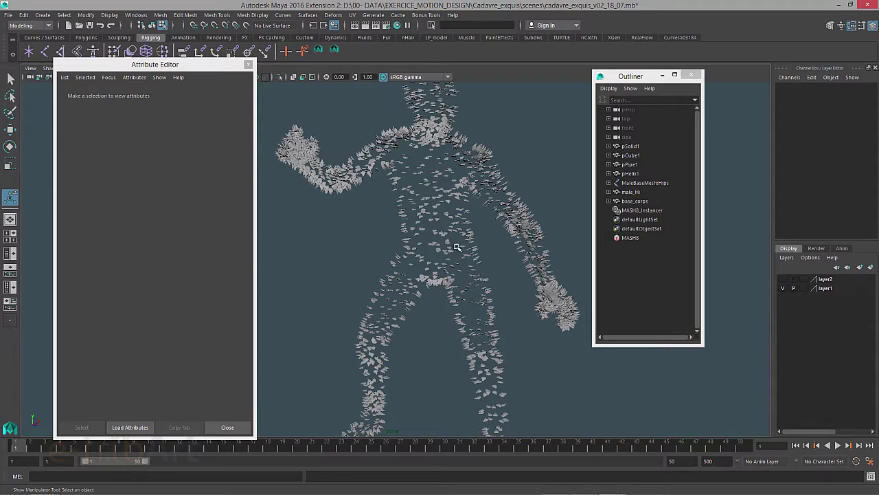
{"action": "scroll", "coordinate": [456, 246], "scroll_direction": "down", "scroll_amount": 3}
{"action": "mouse_move", "coordinate": [451, 257]}
{"action": "left_mouse_down", "text": "alt"}
{"action": "mouse_move", "coordinate": [438, 264]}
{"action": "mouse_move", "coordinate": [464, 236]}
{"action": "left_mouse_up", "text": "alt"}
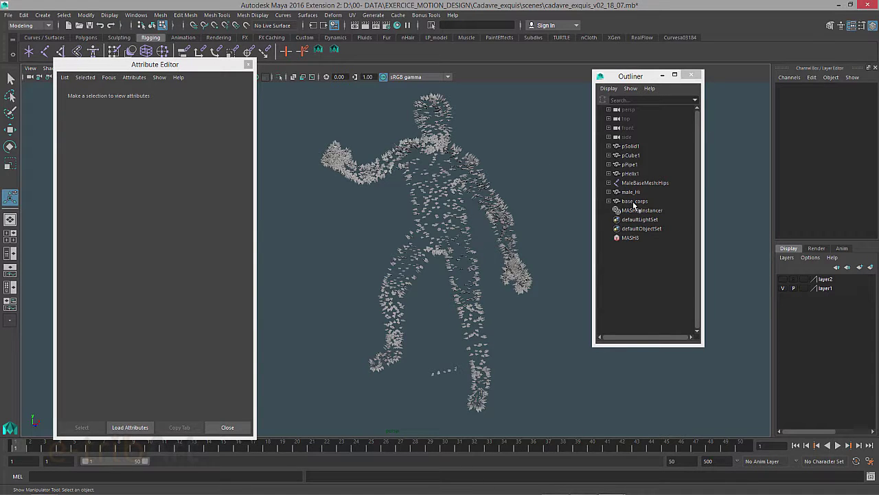
Step: Raise MASH8's Number of Points to about 5030 and set the mesh Method to Random Face Centre
{"action": "left_click", "coordinate": [630, 237]}
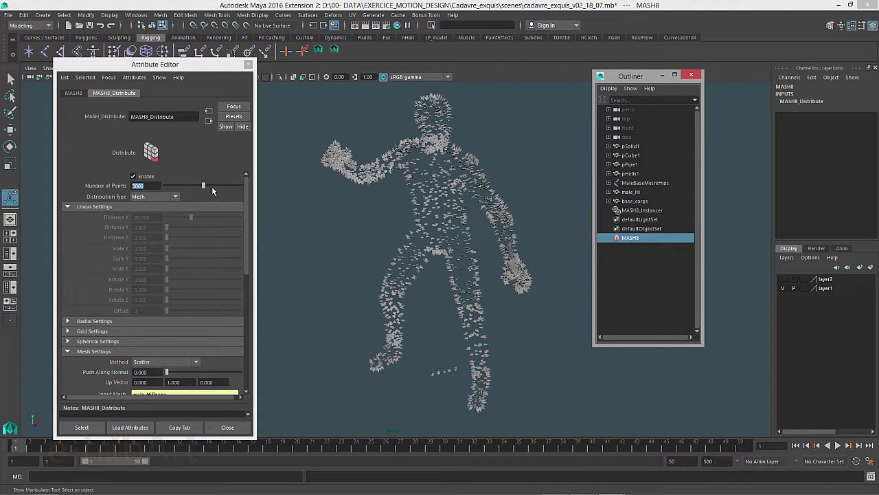
{"action": "left_click_drag", "start_coordinate": [203, 186], "coordinate": [231, 189]}
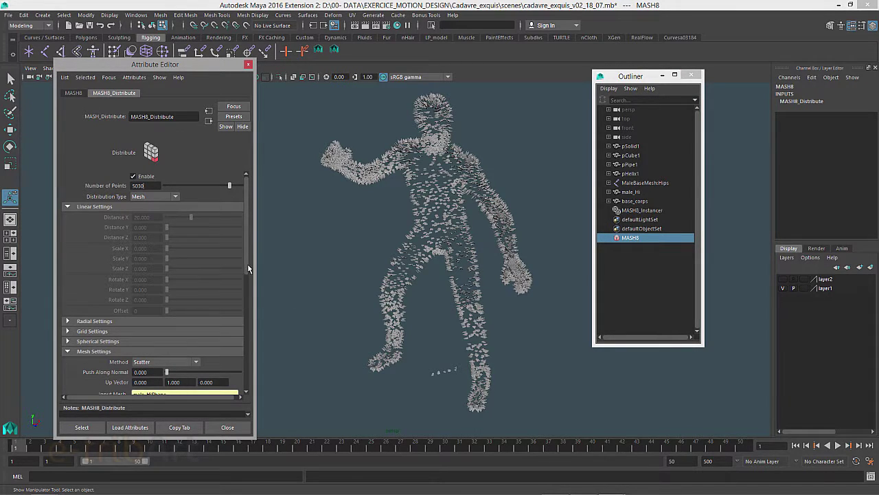
{"action": "left_click_drag", "start_coordinate": [249, 269], "coordinate": [246, 297]}
{"action": "left_click", "coordinate": [170, 271]}
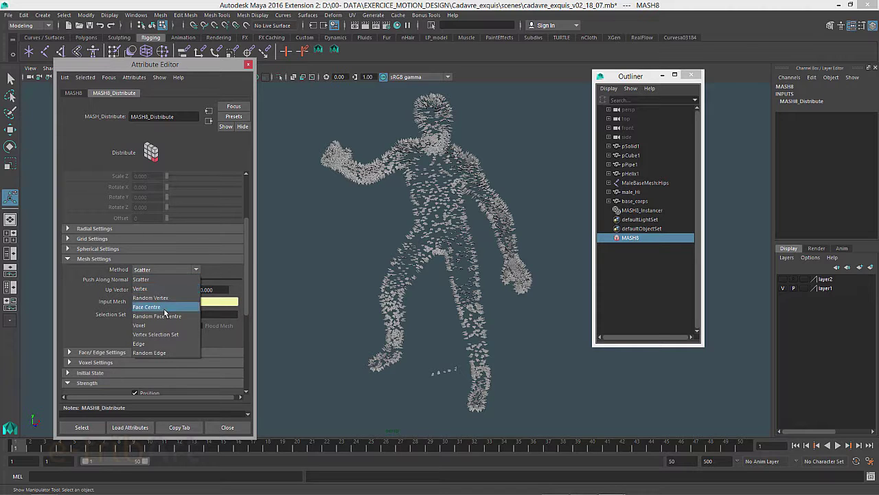
{"action": "left_click", "coordinate": [163, 318]}
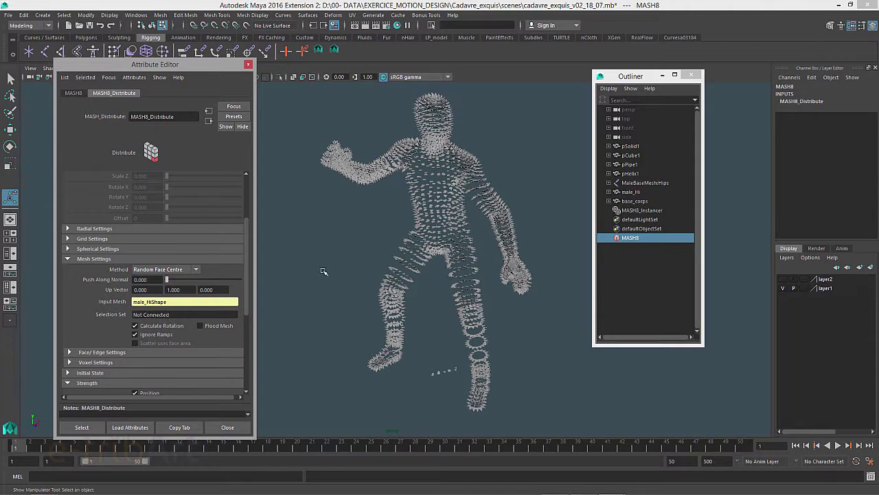
{"action": "left_click_drag", "start_coordinate": [429, 266], "coordinate": [432, 168], "text": "alt"}
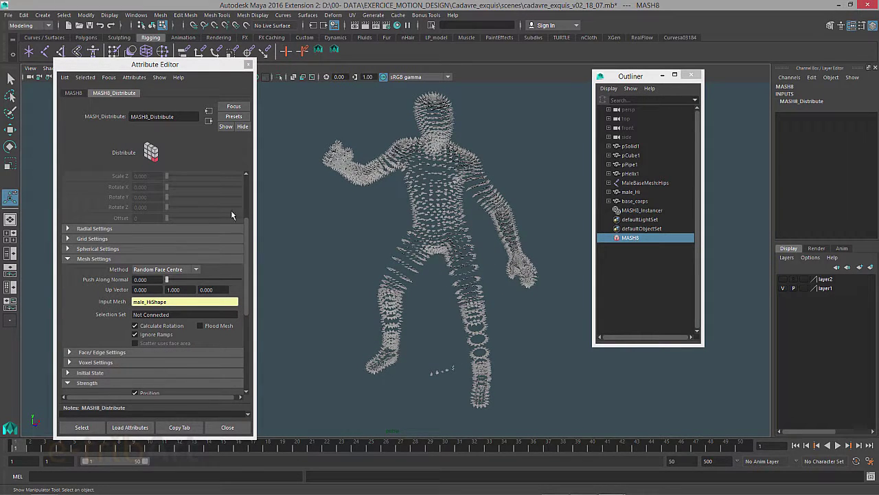
{"action": "scroll", "coordinate": [248, 183], "scroll_direction": "up", "scroll_amount": 3}
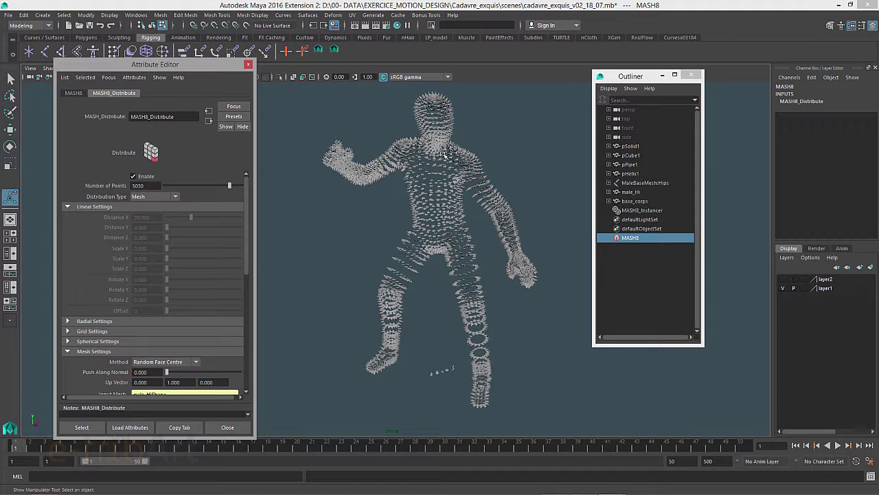
Step: Adjust the point count to 4455, try Scatter, then return to Random Face Centre
{"action": "left_click", "coordinate": [210, 186]}
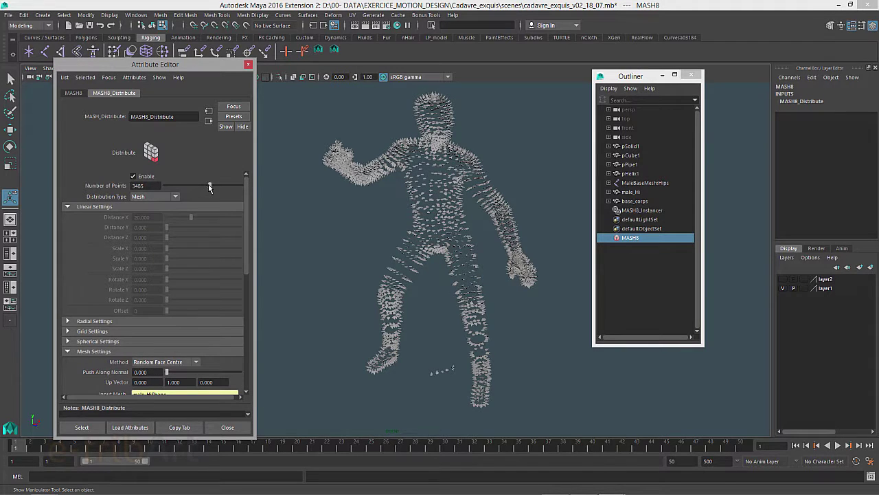
{"action": "mouse_move", "coordinate": [209, 187]}
{"action": "left_mouse_down"}
{"action": "mouse_move", "coordinate": [234, 190]}
{"action": "mouse_move", "coordinate": [219, 189]}
{"action": "mouse_move", "coordinate": [226, 188]}
{"action": "left_mouse_up"}
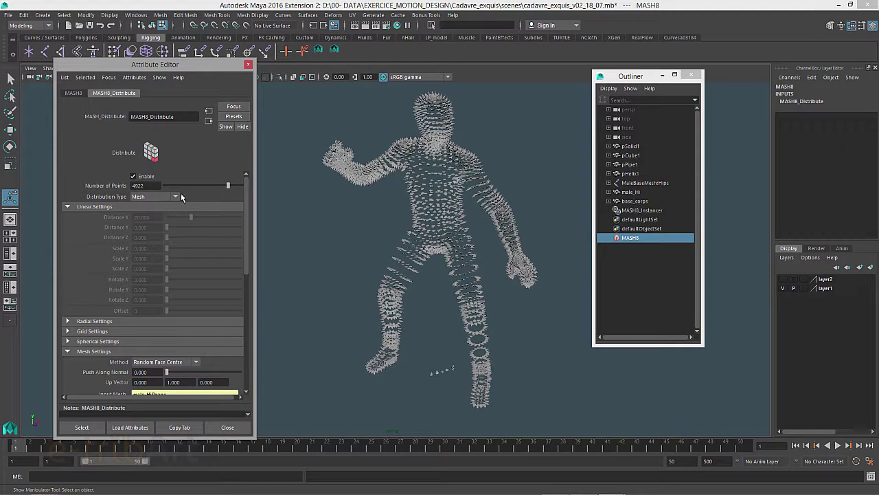
{"action": "left_click_drag", "start_coordinate": [192, 186], "coordinate": [224, 192]}
{"action": "left_click", "coordinate": [161, 362]}
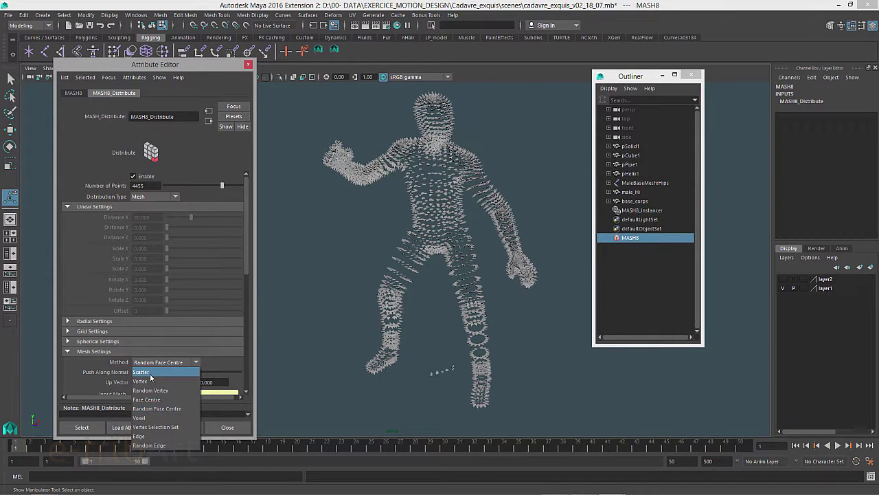
{"action": "left_click", "coordinate": [151, 373]}
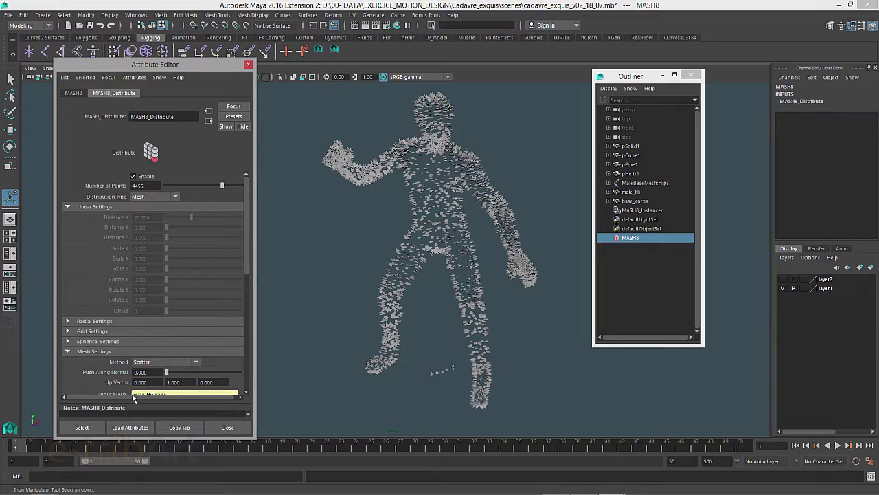
{"action": "left_click", "coordinate": [164, 362]}
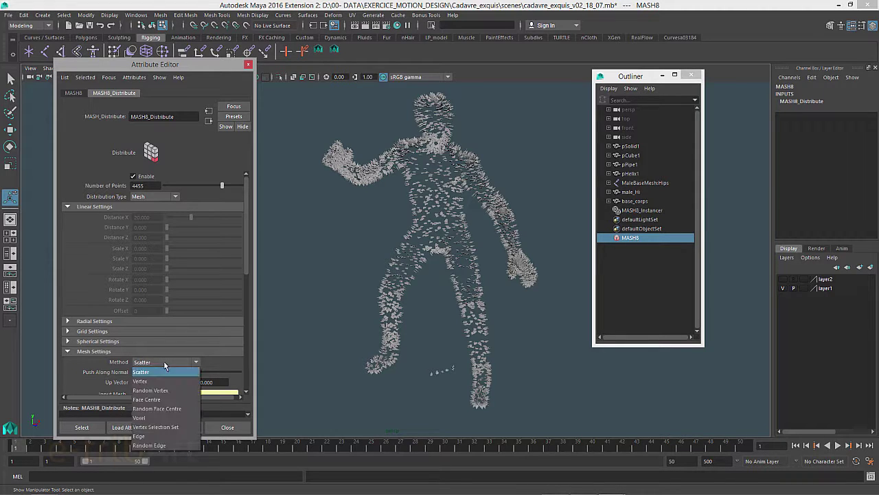
{"action": "left_click", "coordinate": [157, 408]}
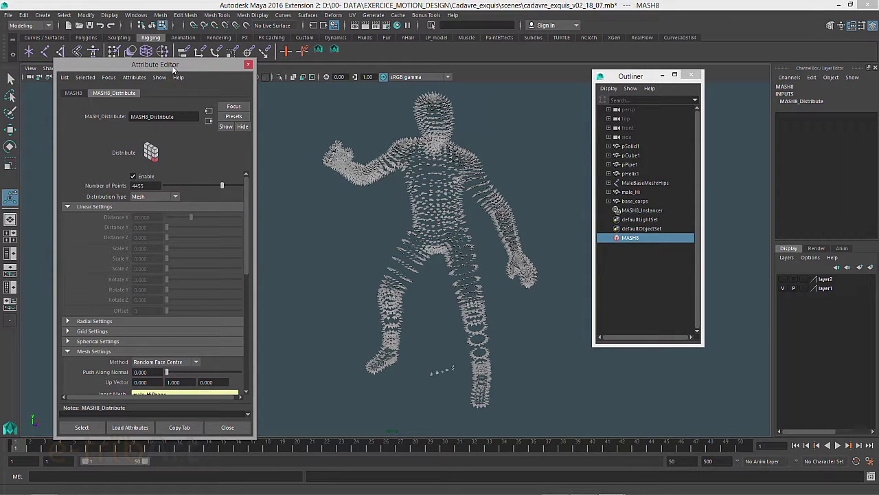
{"action": "left_click_drag", "start_coordinate": [172, 65], "coordinate": [195, 66]}
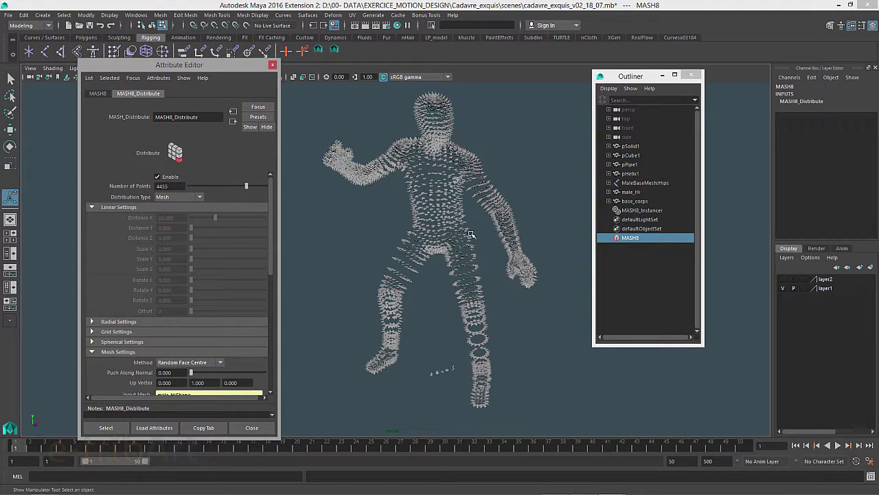
Step: Play and scrub the animation to confirm the crystal figure follows the character
{"action": "mouse_move", "coordinate": [486, 254]}
{"action": "left_mouse_down", "text": "alt"}
{"action": "mouse_move", "coordinate": [430, 253]}
{"action": "mouse_move", "coordinate": [472, 254]}
{"action": "mouse_move", "coordinate": [449, 262]}
{"action": "left_mouse_up", "text": "alt"}
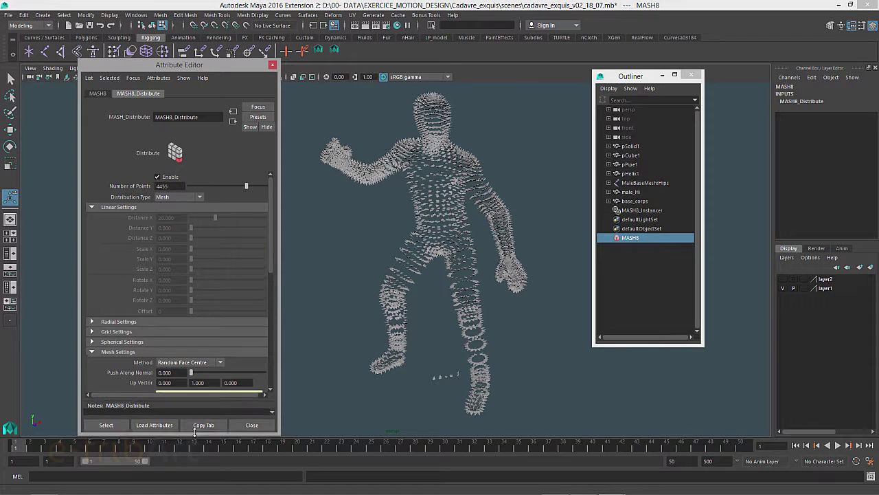
{"action": "left_click_drag", "start_coordinate": [193, 438], "coordinate": [194, 424]}
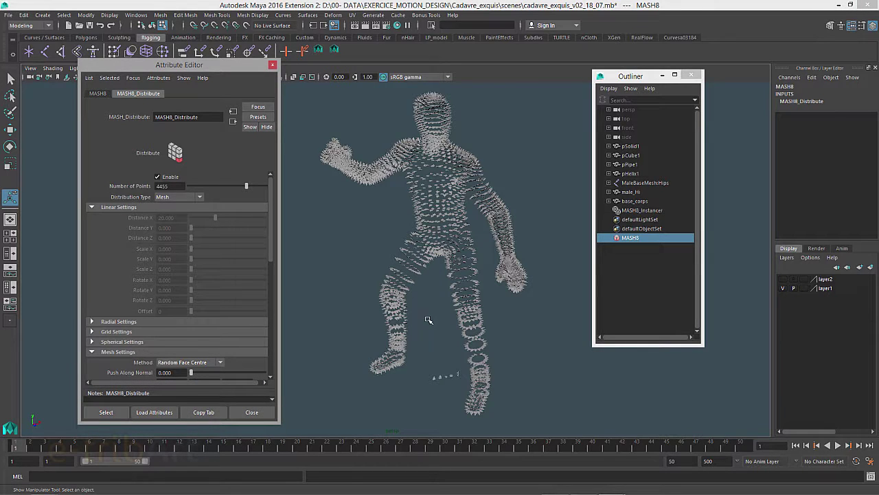
{"action": "left_click", "coordinate": [47, 453]}
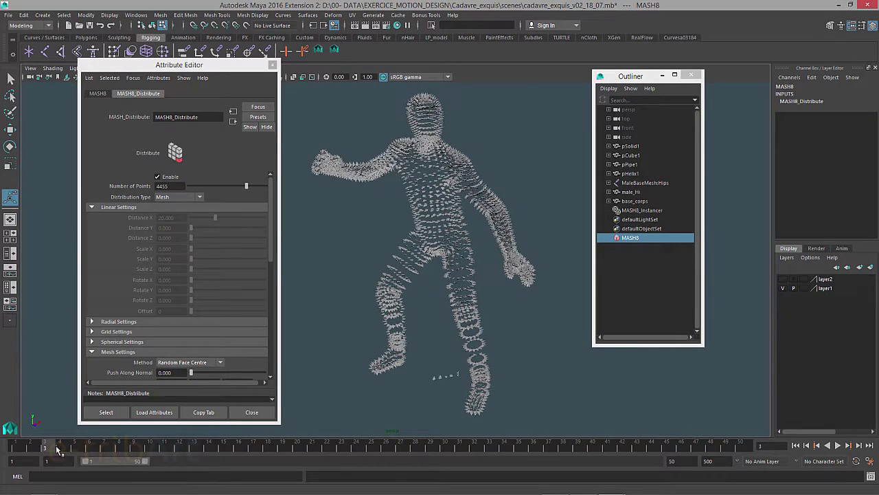
{"action": "key", "text": "alt+v"}
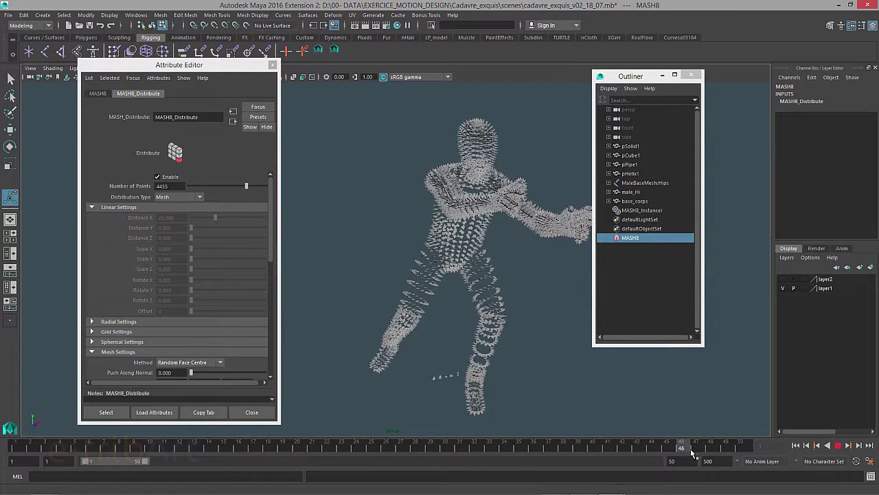
{"action": "left_click_drag", "start_coordinate": [678, 454], "coordinate": [14, 454]}
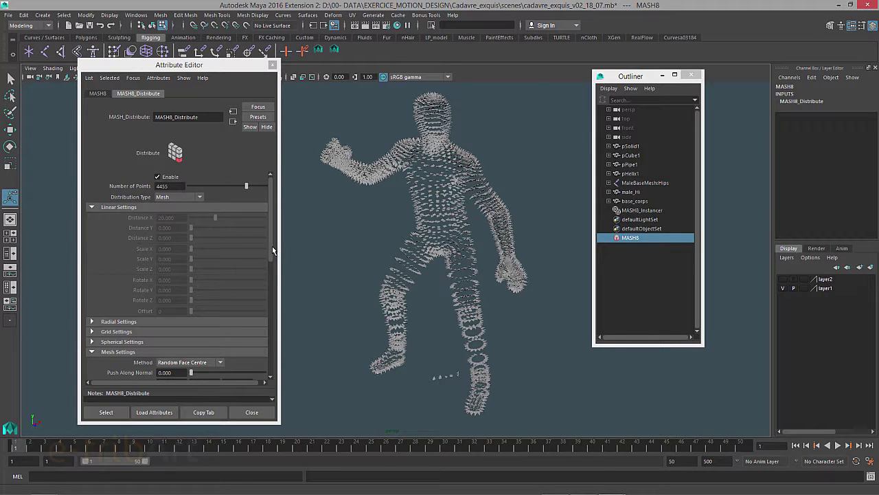
{"action": "mouse_move", "coordinate": [272, 246]}
{"action": "left_mouse_down"}
{"action": "mouse_move", "coordinate": [287, 311]}
{"action": "mouse_move", "coordinate": [284, 301]}
{"action": "left_mouse_up"}
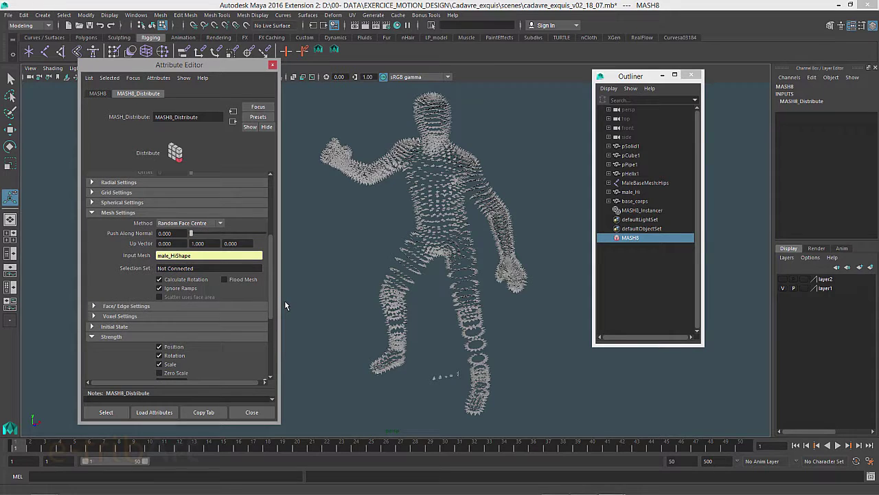
Step: Key Random Strength at 1.000 and play the animation up to frame 19
{"action": "left_click_drag", "start_coordinate": [284, 301], "coordinate": [289, 328]}
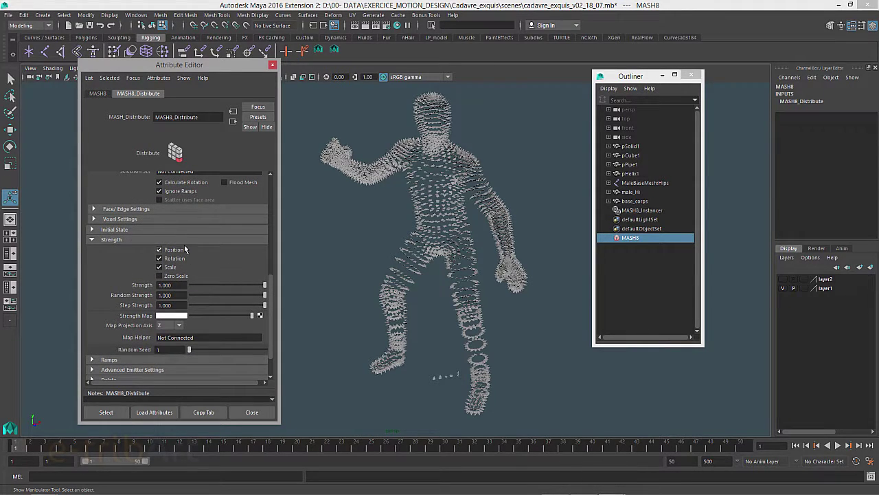
{"action": "mouse_move", "coordinate": [205, 284]}
{"action": "left_mouse_down"}
{"action": "mouse_move", "coordinate": [190, 287]}
{"action": "mouse_move", "coordinate": [272, 291]}
{"action": "mouse_move", "coordinate": [194, 298]}
{"action": "mouse_move", "coordinate": [279, 303]}
{"action": "left_mouse_up"}
{"action": "right_click", "coordinate": [177, 295]}
{"action": "left_click", "coordinate": [200, 313]}
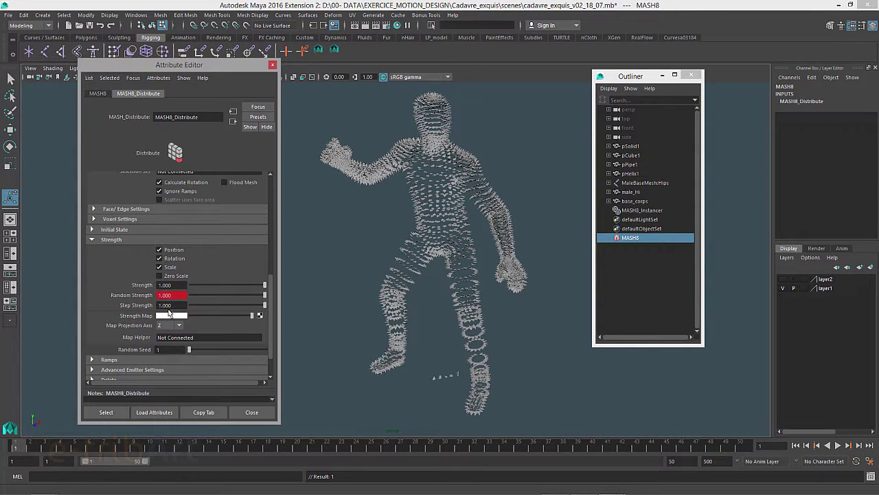
{"action": "left_click", "coordinate": [20, 447]}
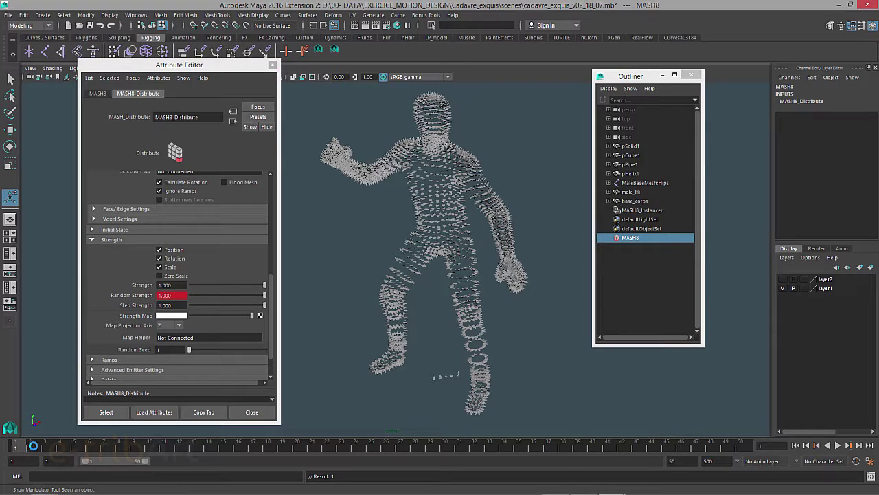
{"action": "key", "text": "alt+v"}
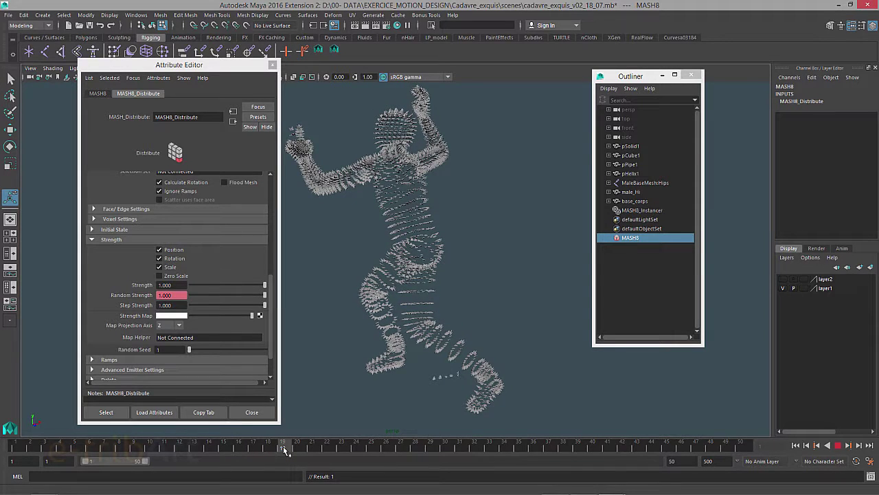
{"action": "left_click", "coordinate": [285, 448]}
Step: Key Random Strength at 1.000 on frame 19, then set it to 0 on frame 1
{"action": "right_click", "coordinate": [181, 296]}
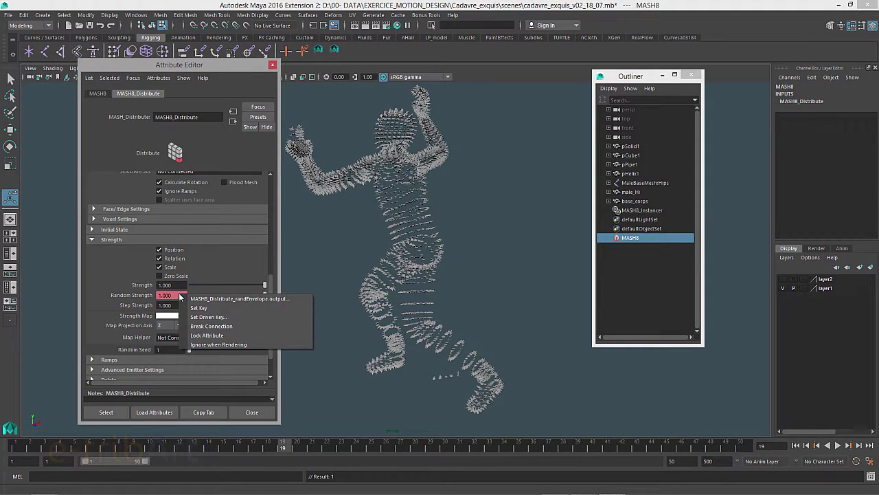
{"action": "left_click", "coordinate": [198, 307]}
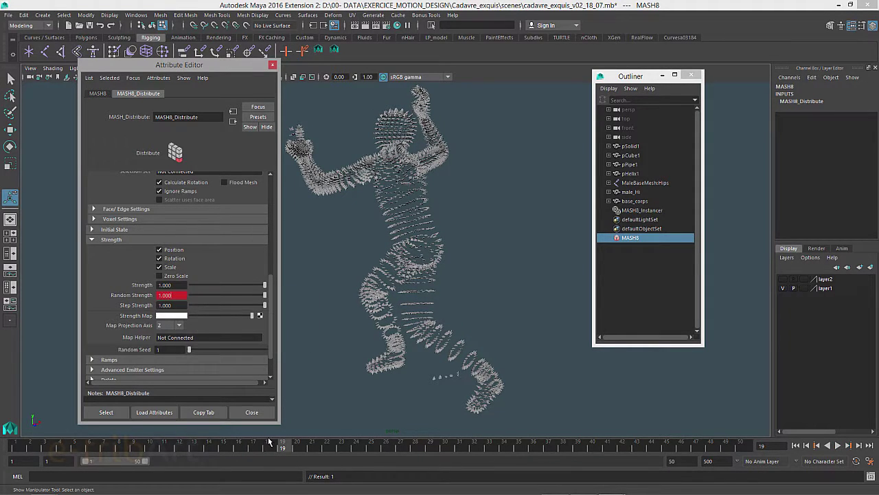
{"action": "left_click", "coordinate": [15, 447]}
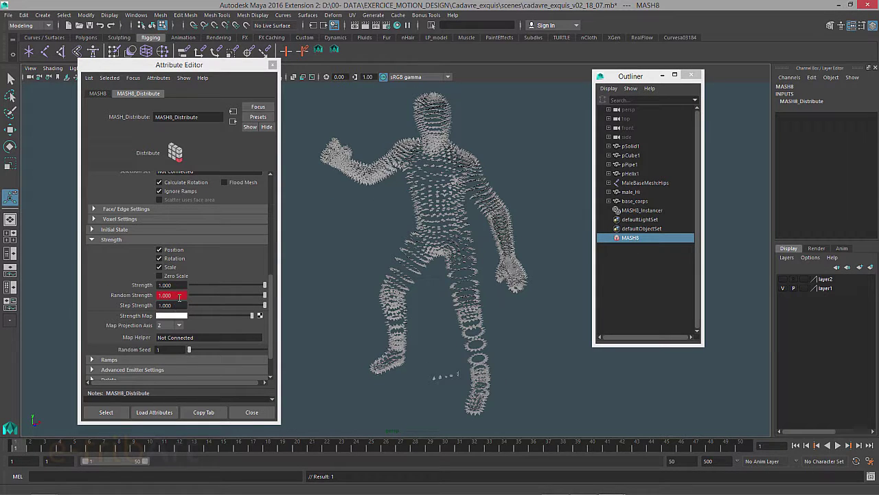
{"action": "type", "text": "0"}
{"action": "key", "text": "Return"}
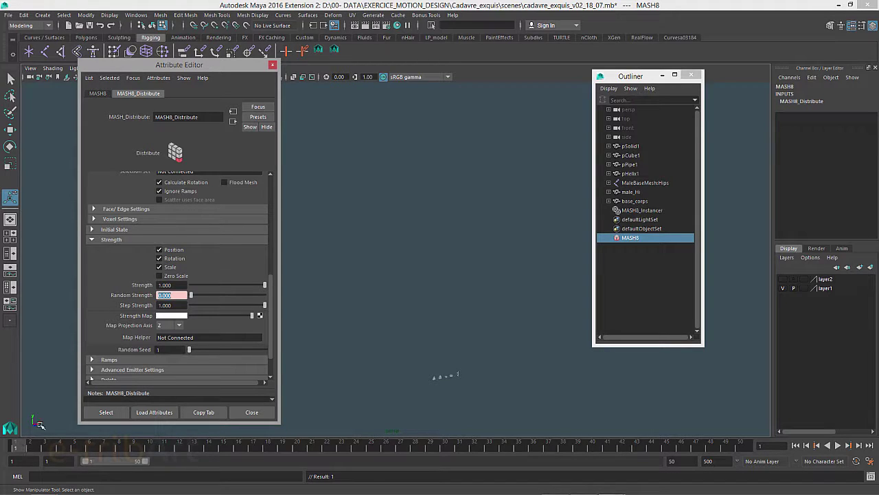
Step: Key Random Strength at 0 on frame 1, then scrub and play to watch the crystals form the figure
{"action": "right_click", "coordinate": [173, 295]}
{"action": "left_click", "coordinate": [195, 307]}
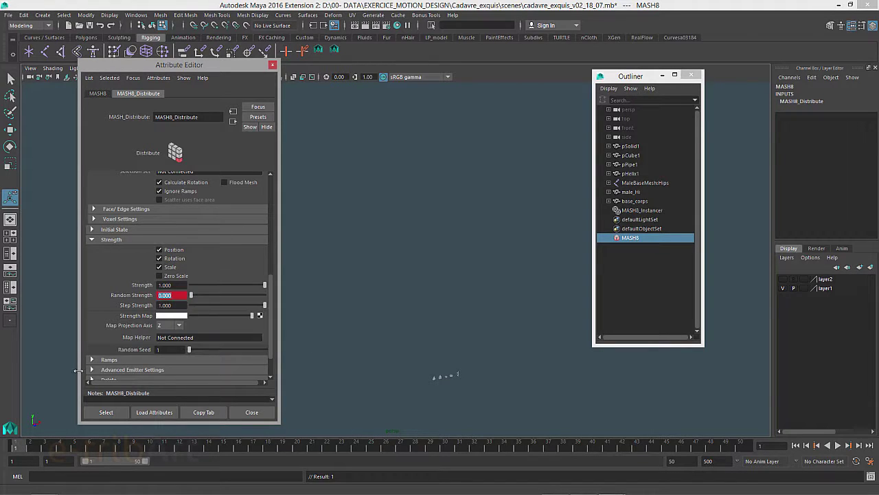
{"action": "left_click_drag", "start_coordinate": [39, 451], "coordinate": [142, 445]}
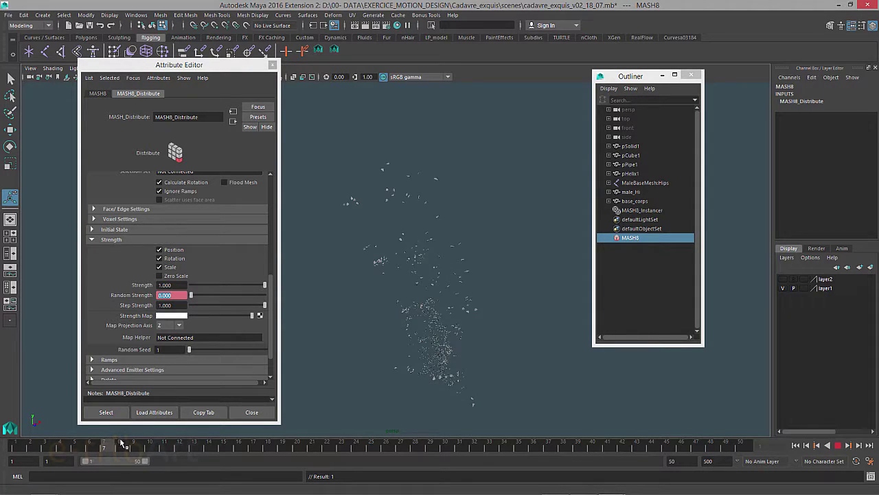
{"action": "mouse_move", "coordinate": [143, 445]}
{"action": "left_mouse_down"}
{"action": "mouse_move", "coordinate": [353, 461]}
{"action": "mouse_move", "coordinate": [99, 428]}
{"action": "mouse_move", "coordinate": [193, 422]}
{"action": "left_mouse_up"}
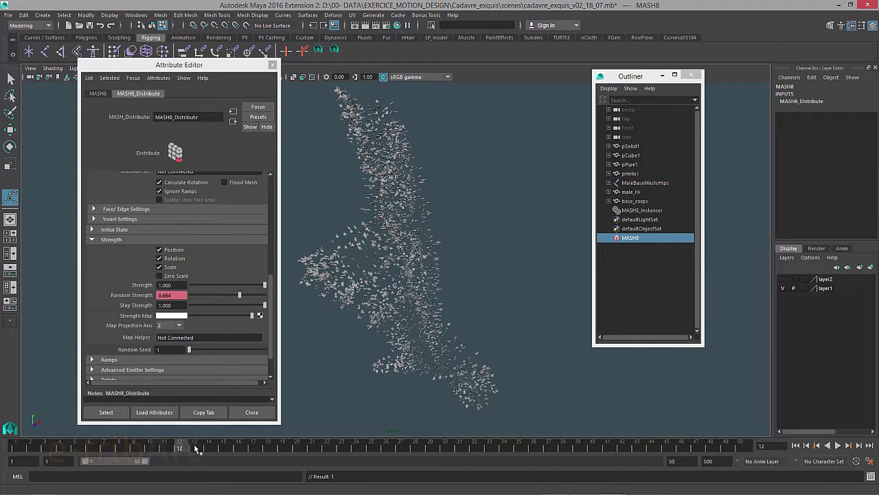
{"action": "key", "text": "alt+v"}
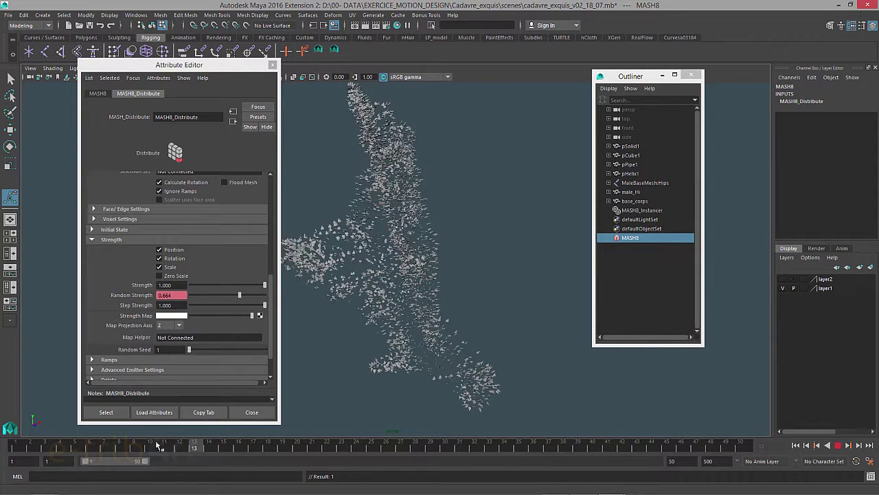
{"action": "left_click_drag", "start_coordinate": [156, 445], "coordinate": [44, 445]}
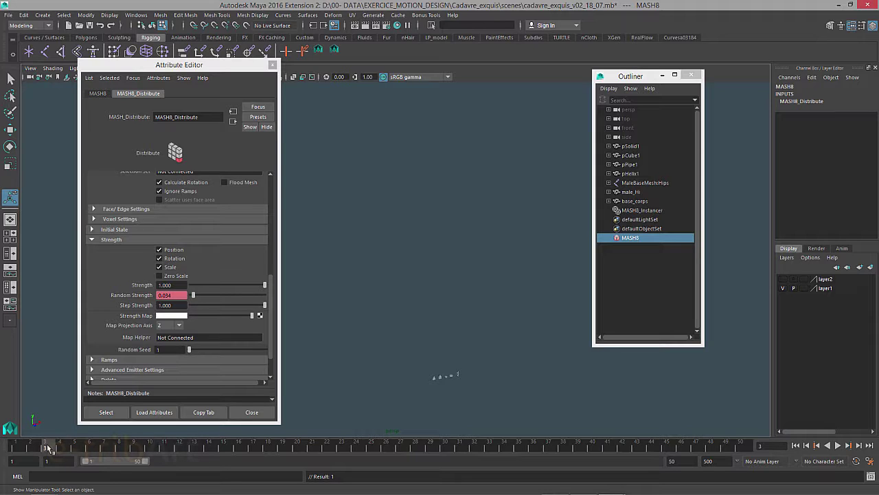
{"action": "left_click_drag", "start_coordinate": [48, 448], "coordinate": [15, 448]}
{"action": "key", "text": "alt+v"}
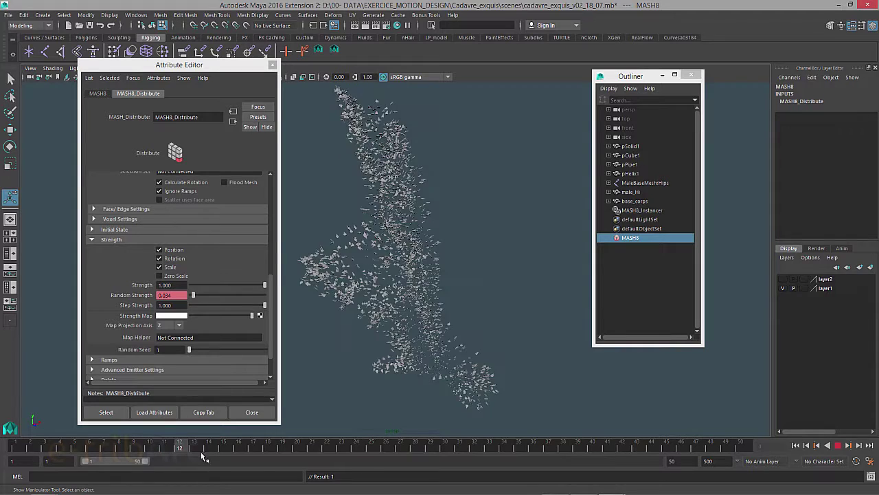
{"action": "left_click", "coordinate": [331, 453]}
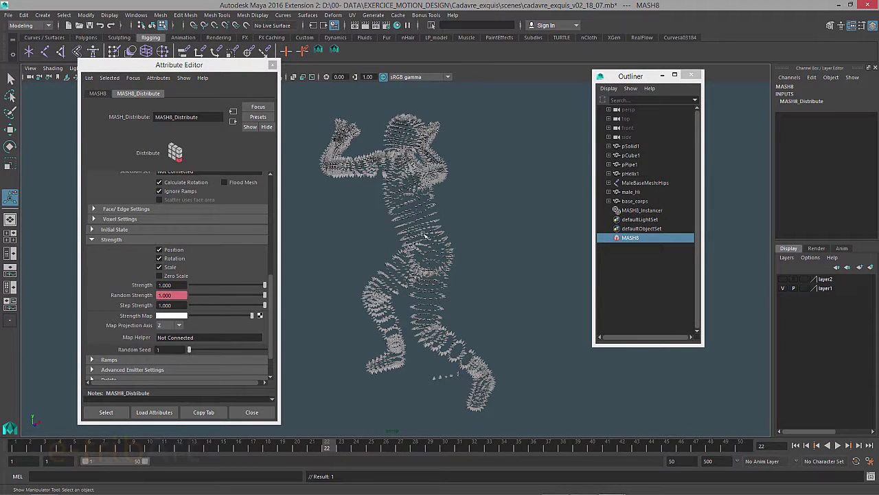
{"action": "left_click_drag", "start_coordinate": [439, 256], "coordinate": [525, 297], "text": "alt"}
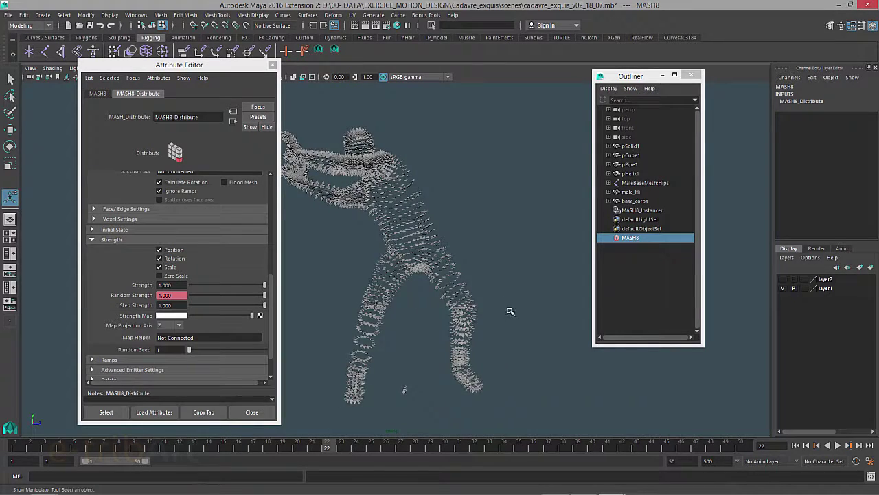
{"action": "mouse_move", "coordinate": [510, 313]}
{"action": "right_mouse_down", "text": "alt"}
{"action": "mouse_move", "coordinate": [535, 352]}
{"action": "mouse_move", "coordinate": [522, 340]}
{"action": "right_mouse_up", "text": "alt"}
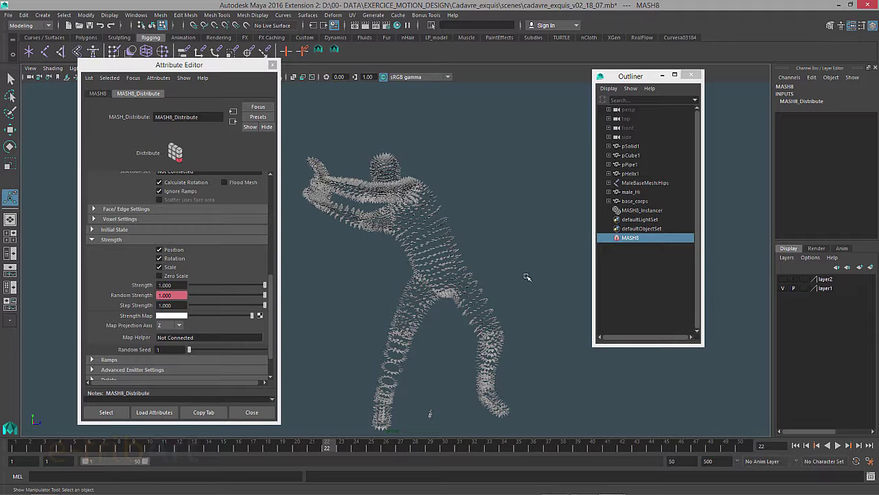
{"action": "left_click_drag", "start_coordinate": [492, 305], "coordinate": [399, 349], "text": "alt"}
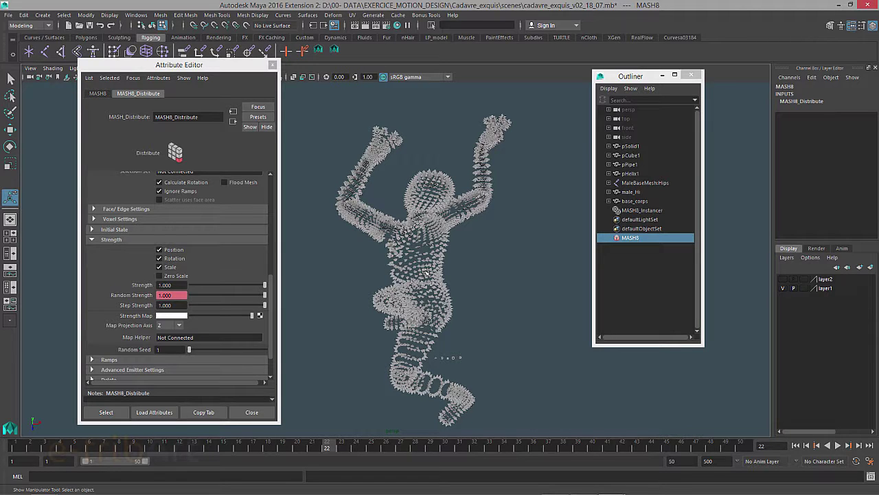
{"action": "mouse_move", "coordinate": [417, 303]}
{"action": "left_mouse_down", "text": "alt"}
{"action": "mouse_move", "coordinate": [539, 277]}
{"action": "mouse_move", "coordinate": [478, 274]}
{"action": "mouse_move", "coordinate": [645, 269]}
{"action": "left_mouse_up", "text": "alt"}
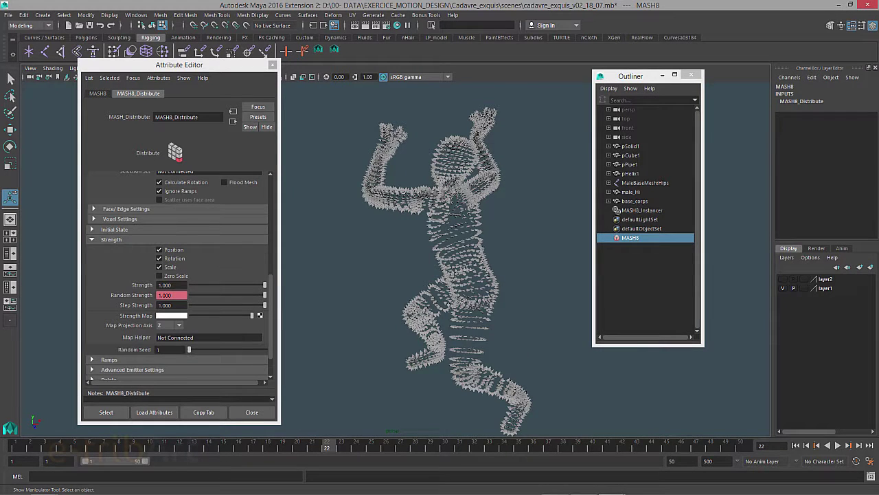